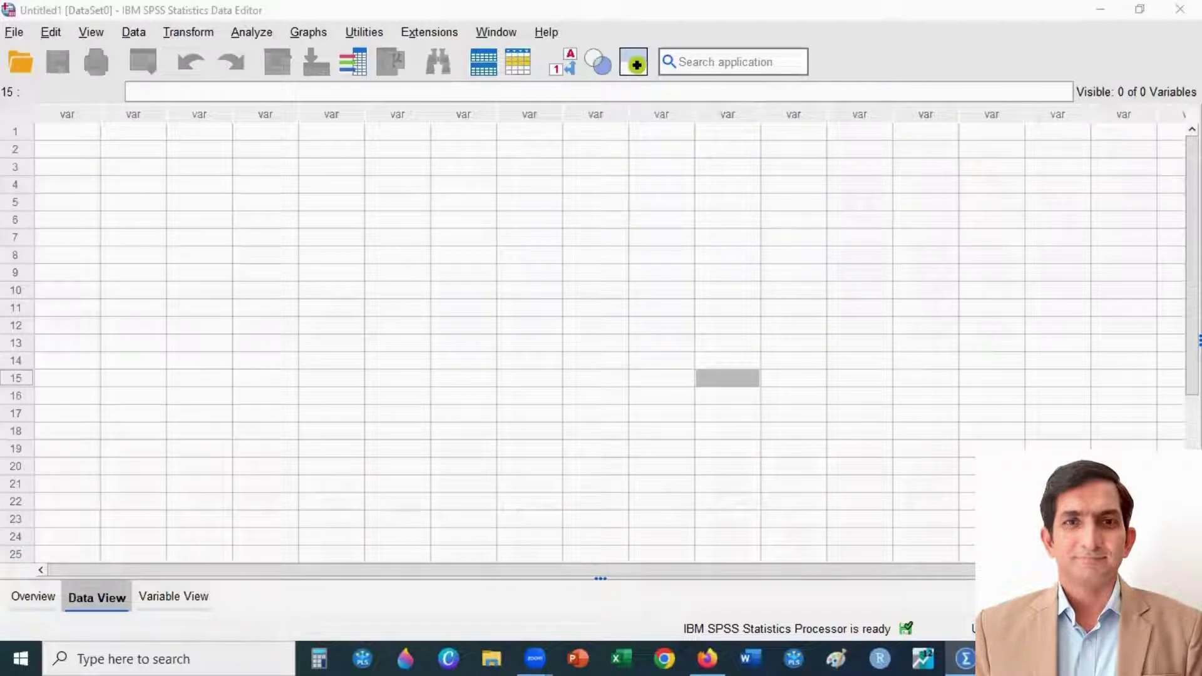
Bring Firefox to the front and focus the Google search box on the new tab.
left_click(707, 657)
left_click(438, 338)
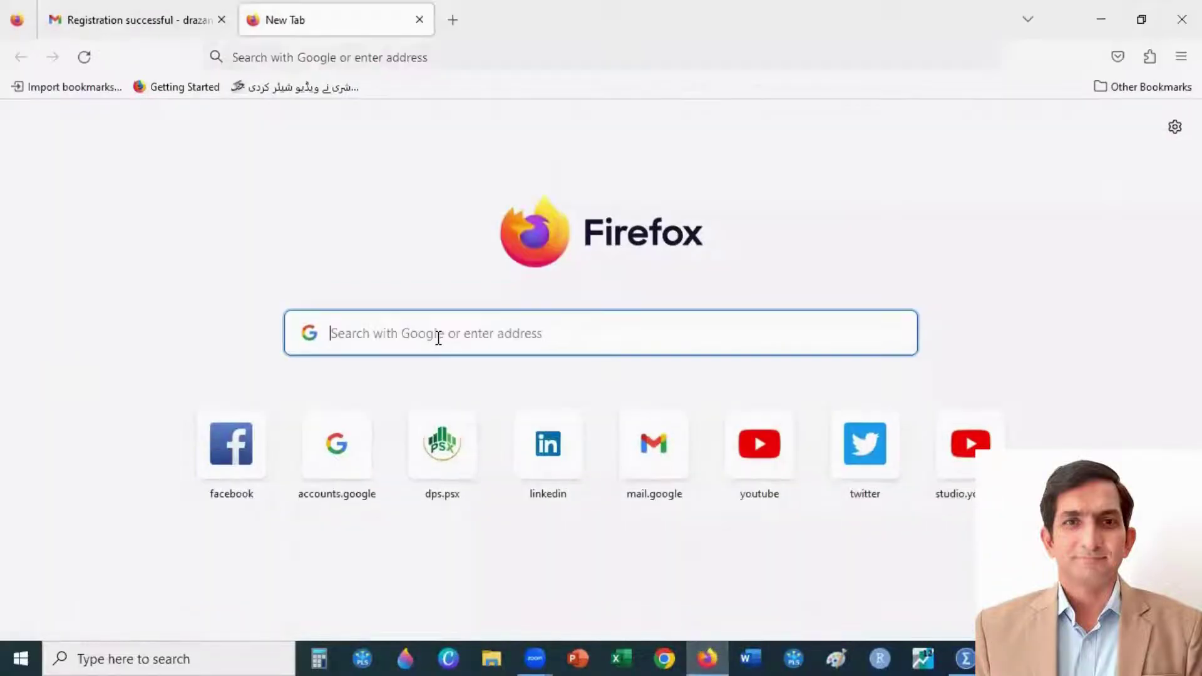
Search Google for 'IBM SPSS Statistics Trial' and open IBM's SPSS Software result.
type("IBM")
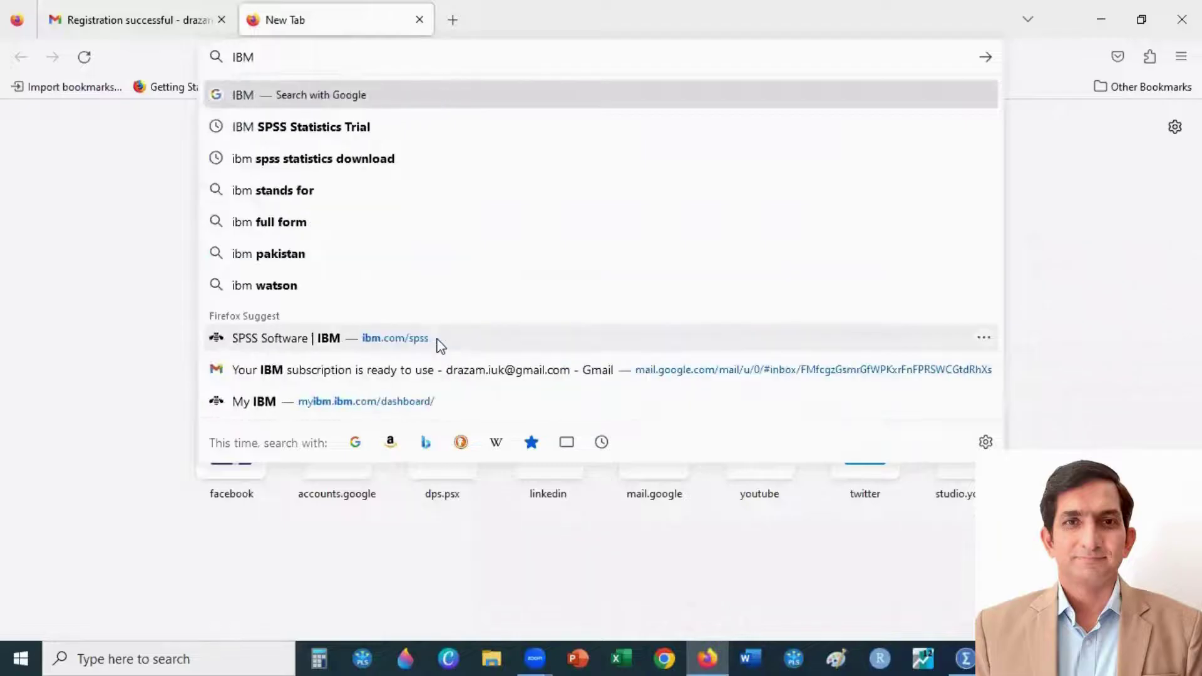
left_click(323, 133)
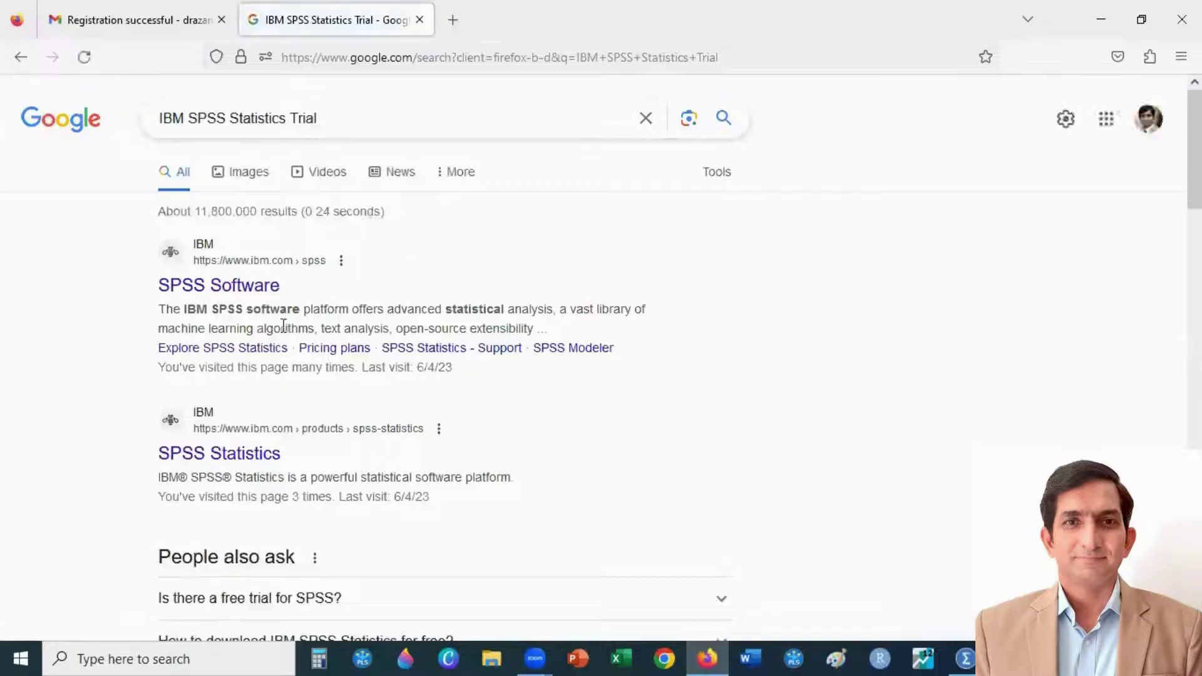
left_click(240, 287)
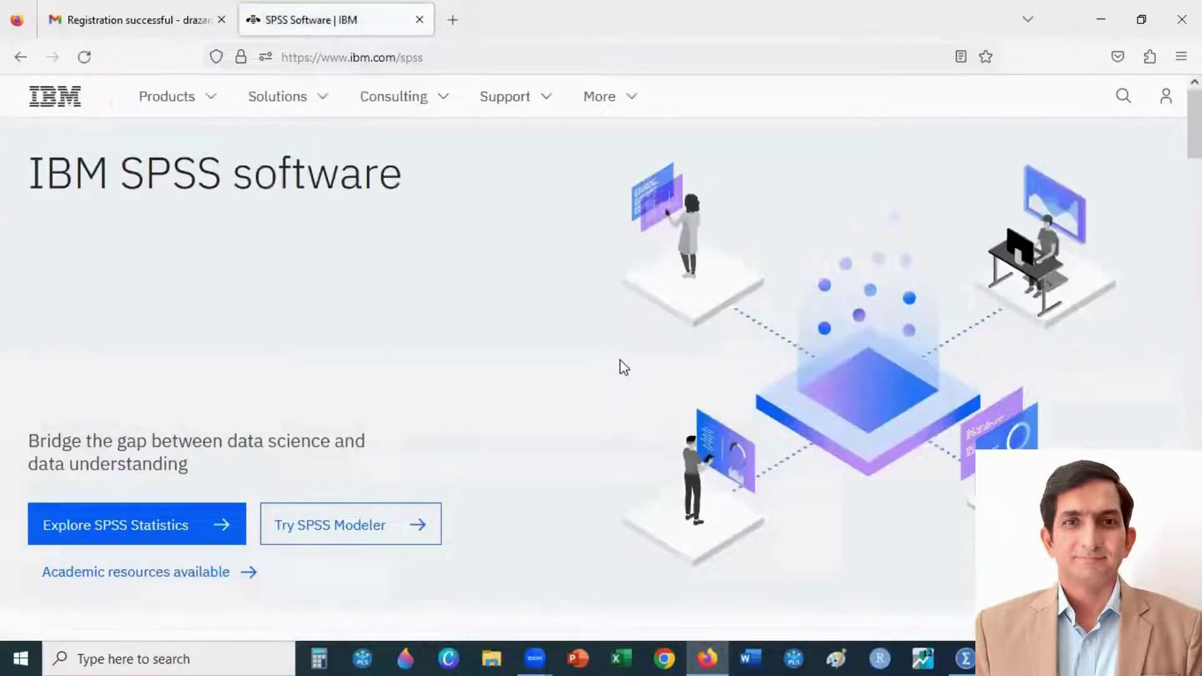
Scroll the SPSS page down to the 'Sign up for a free IBM SPSS Statistics trial' section.
scroll(620, 360, "down", 20)
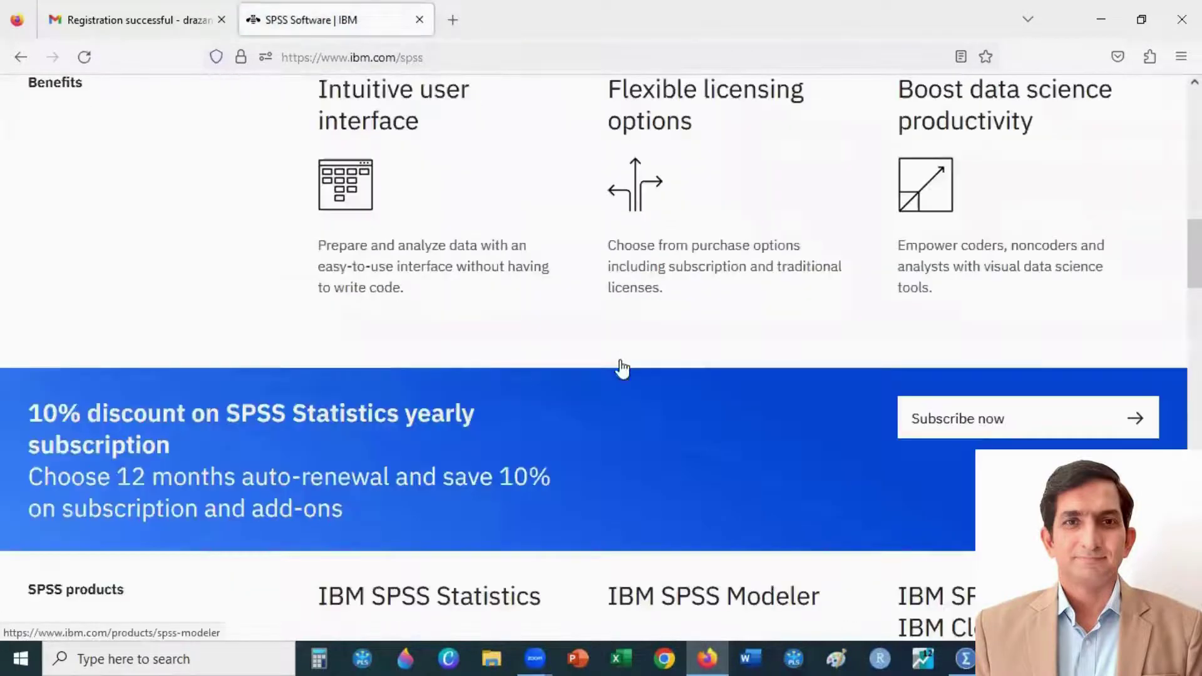
scroll(620, 359, "down", 15)
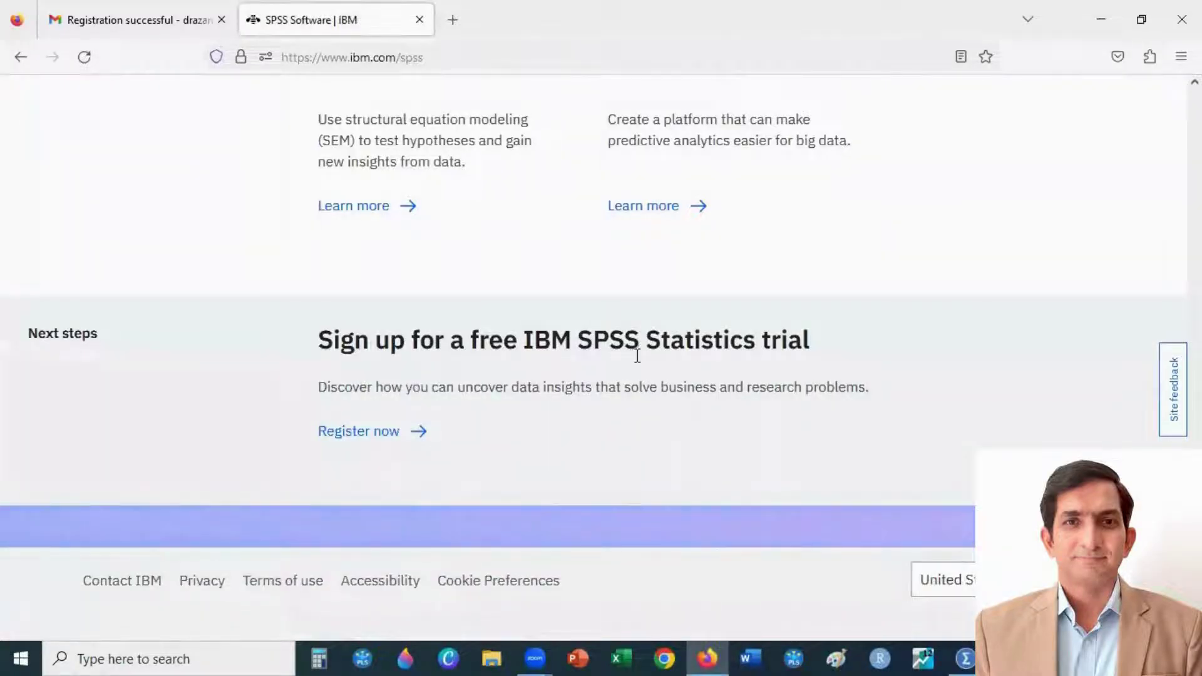
Open the 'Register now' trial account form and look through its empty account fields.
left_click(354, 435)
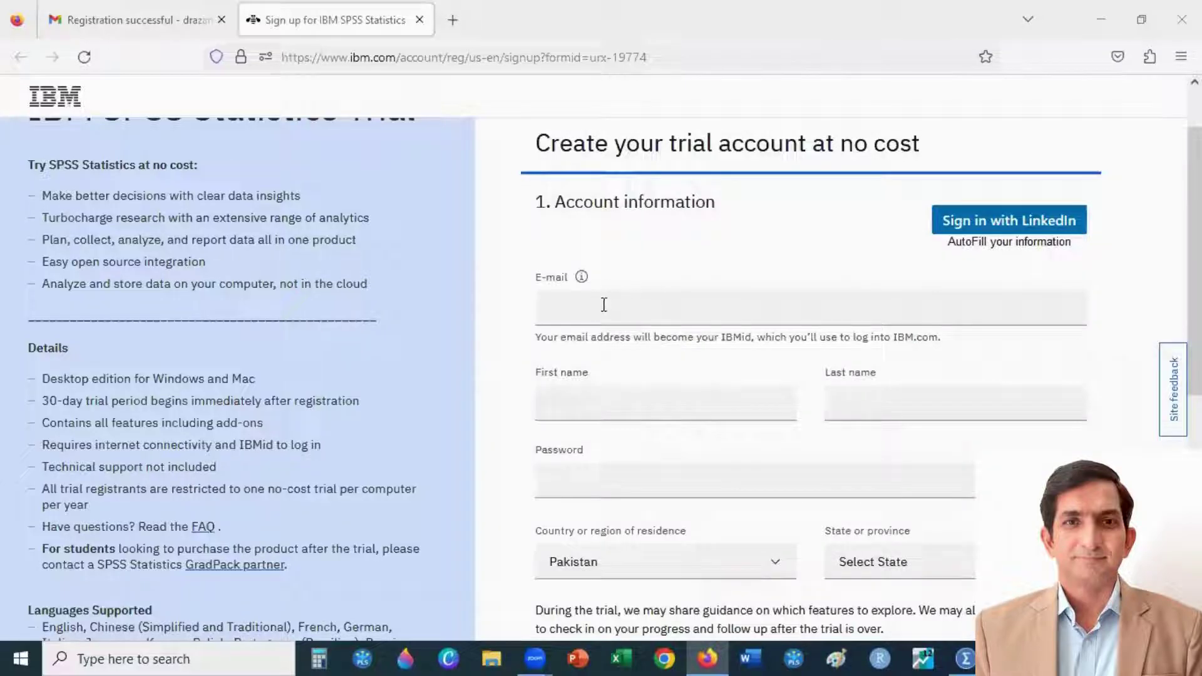
scroll(761, 438, "down", 7)
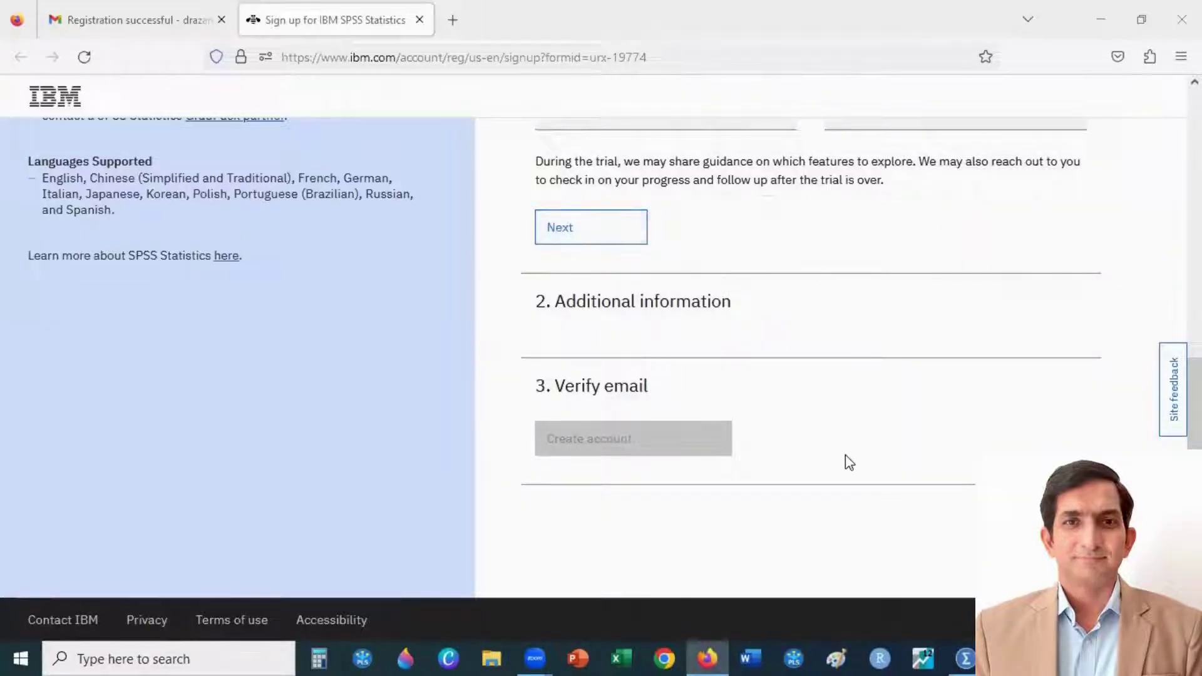
scroll(849, 462, "up", 3)
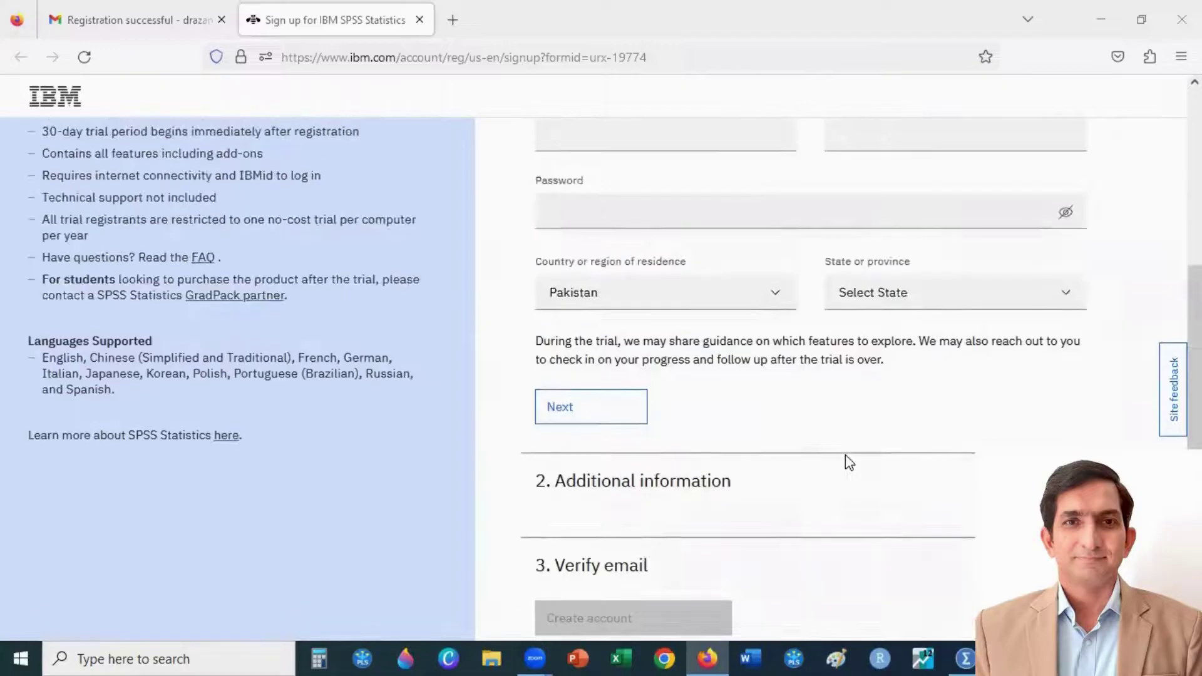
scroll(849, 463, "up", 6)
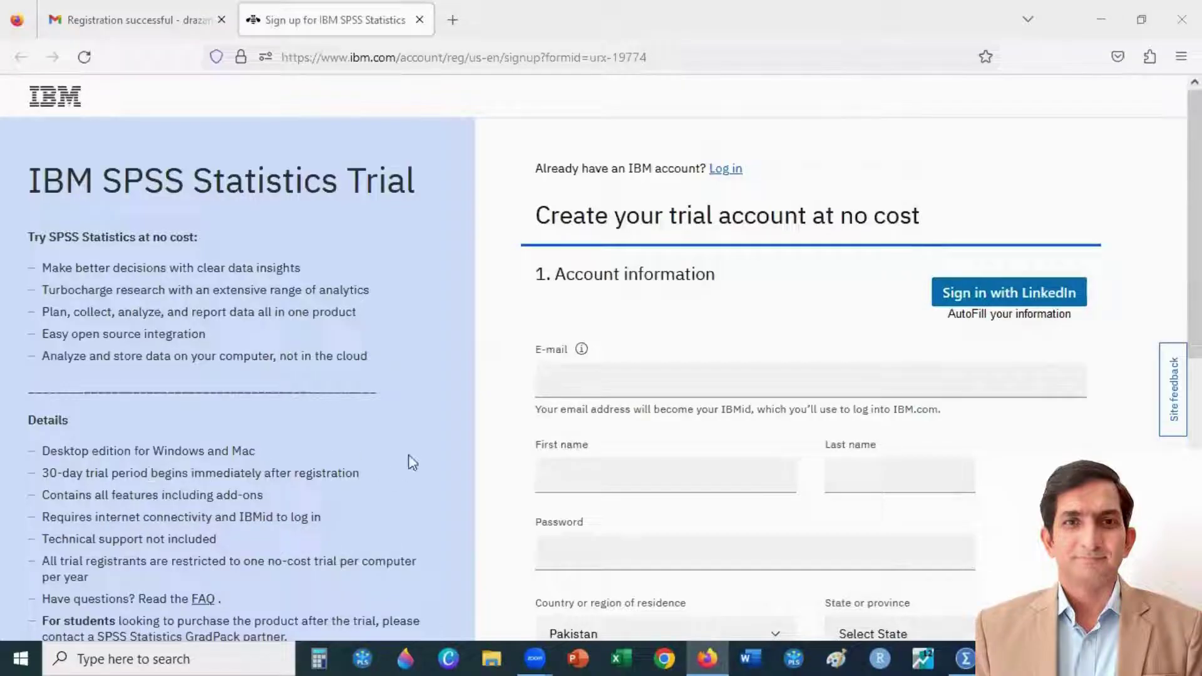
Return to the Gmail 'Registration successful' email and follow its My IBM link to sign in.
left_click(147, 19)
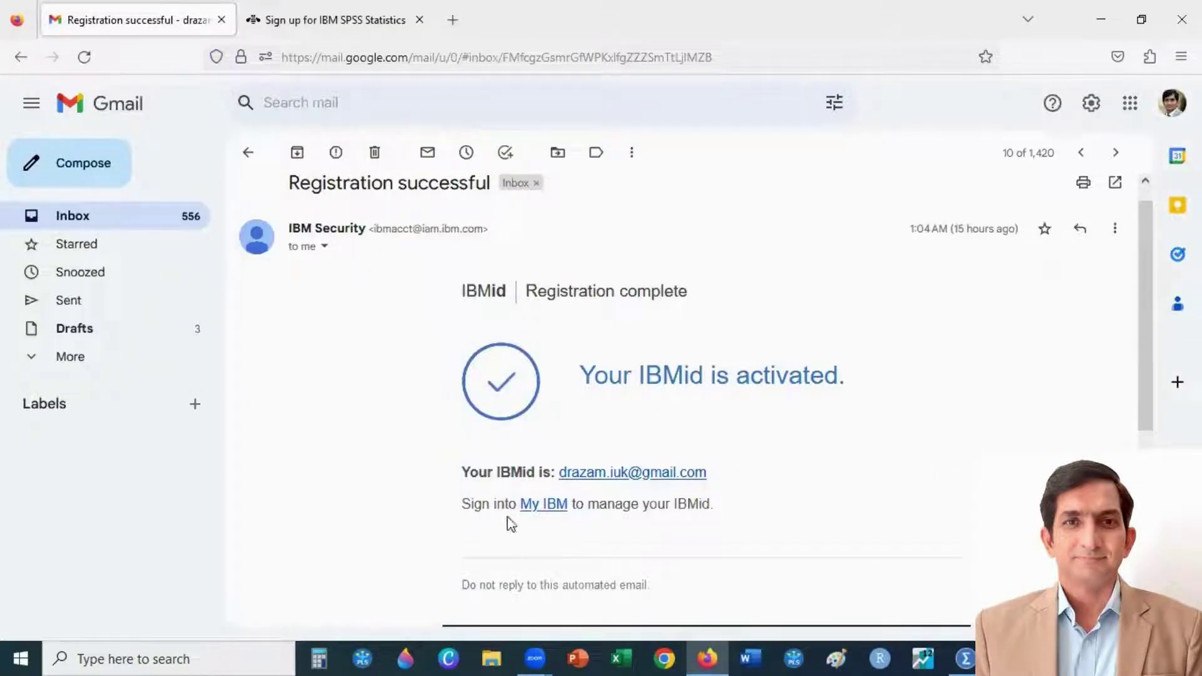
left_click(539, 506)
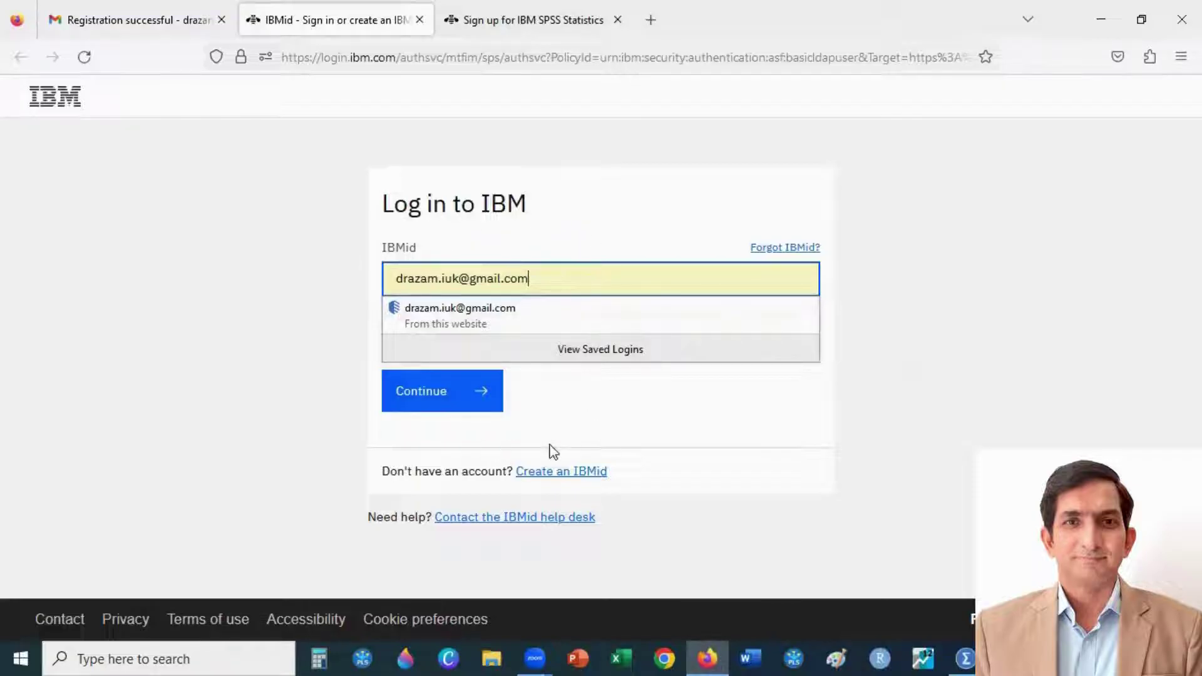
Continue with the autofilled IBMid and log in with the saved password.
left_click(410, 395)
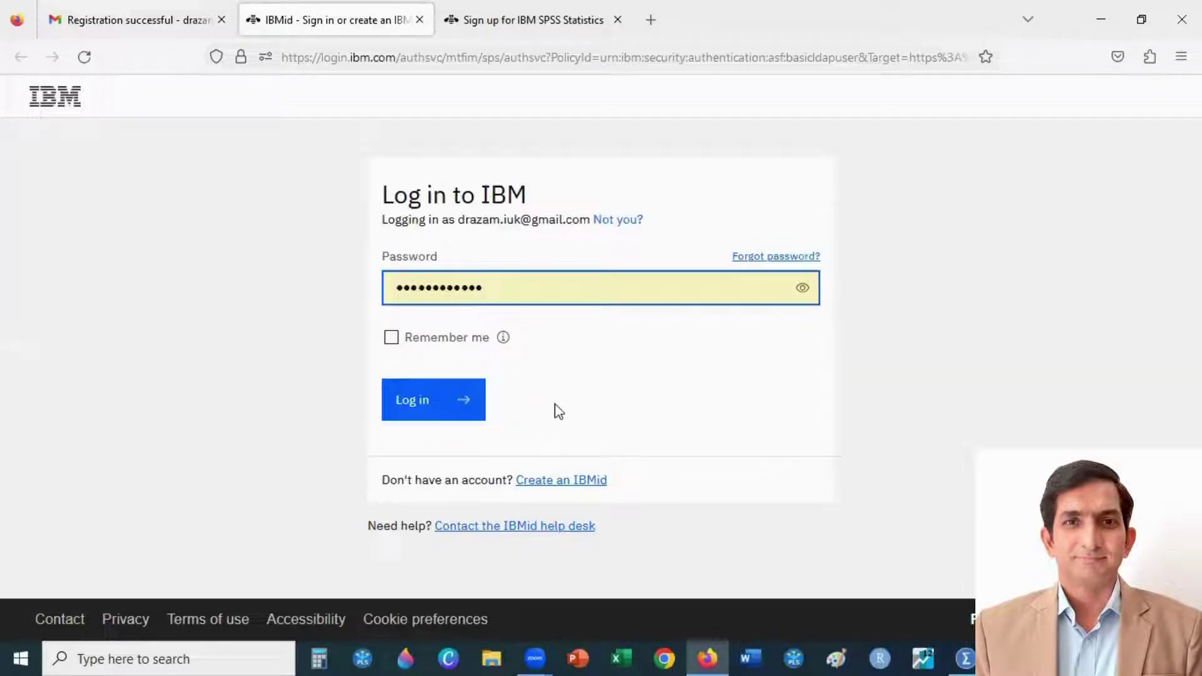
left_click(408, 402)
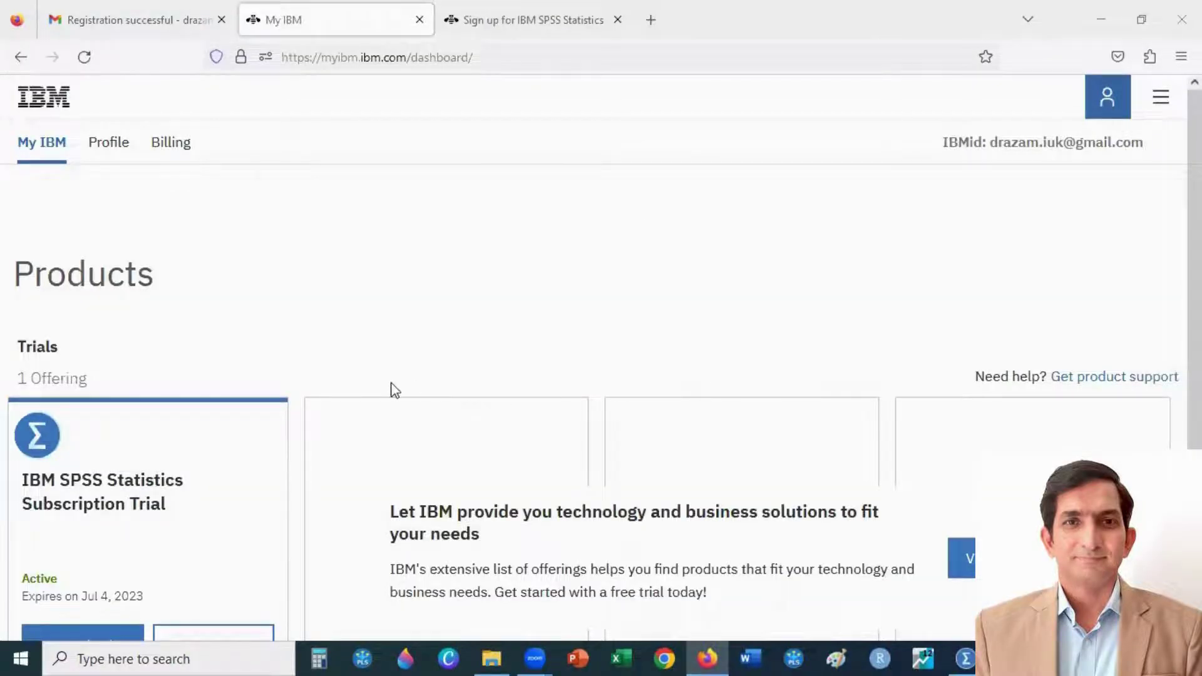
Check the SPSS Statistics trial's expiry date and its download options, then switch to the SPSS window.
scroll(394, 389, "down", 2)
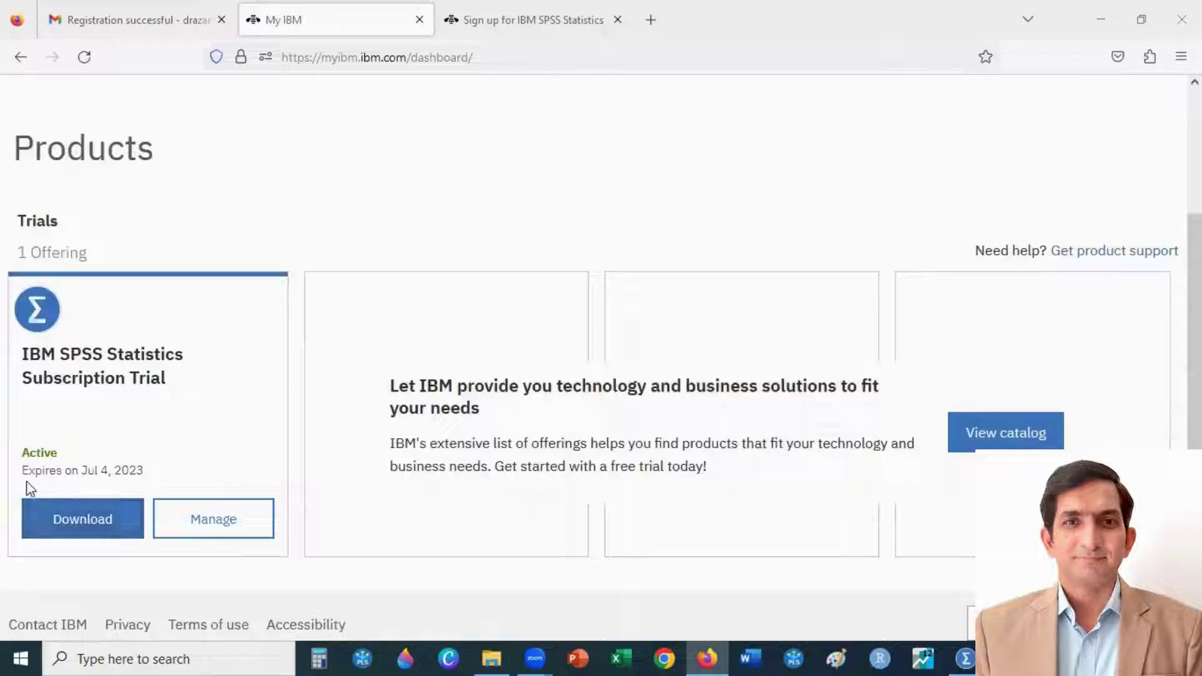
left_click_drag(21, 470, 148, 477)
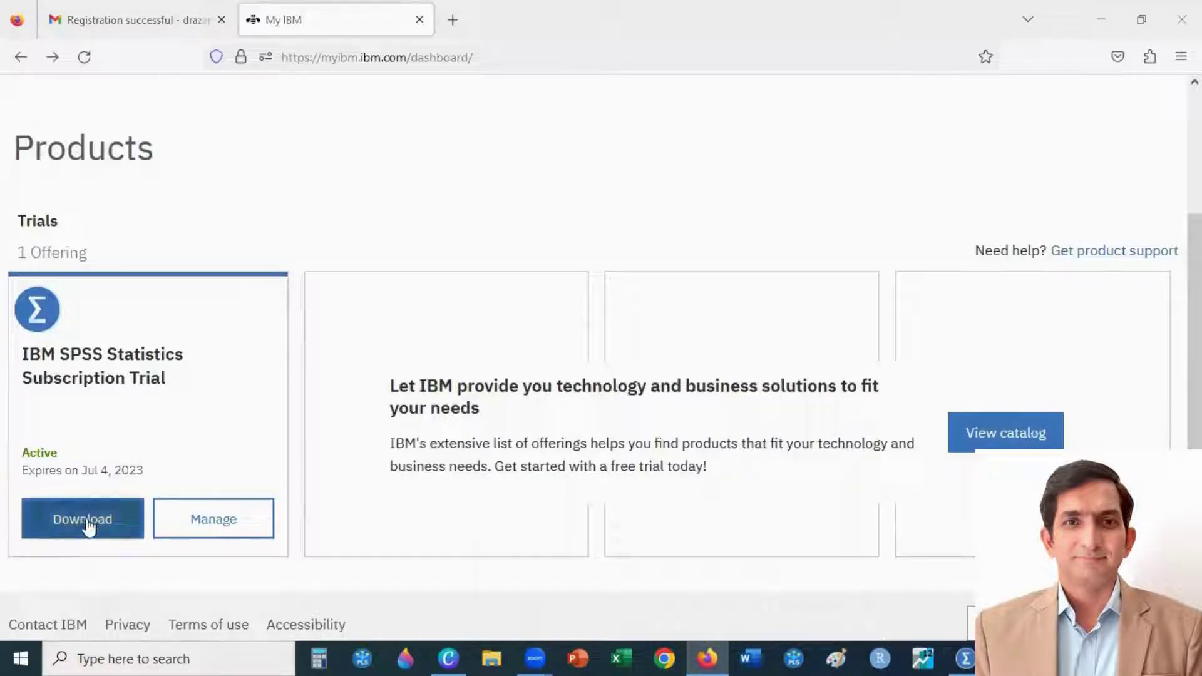
left_click(76, 525)
scroll(657, 451, "down", 1)
scroll(669, 457, "down", 12)
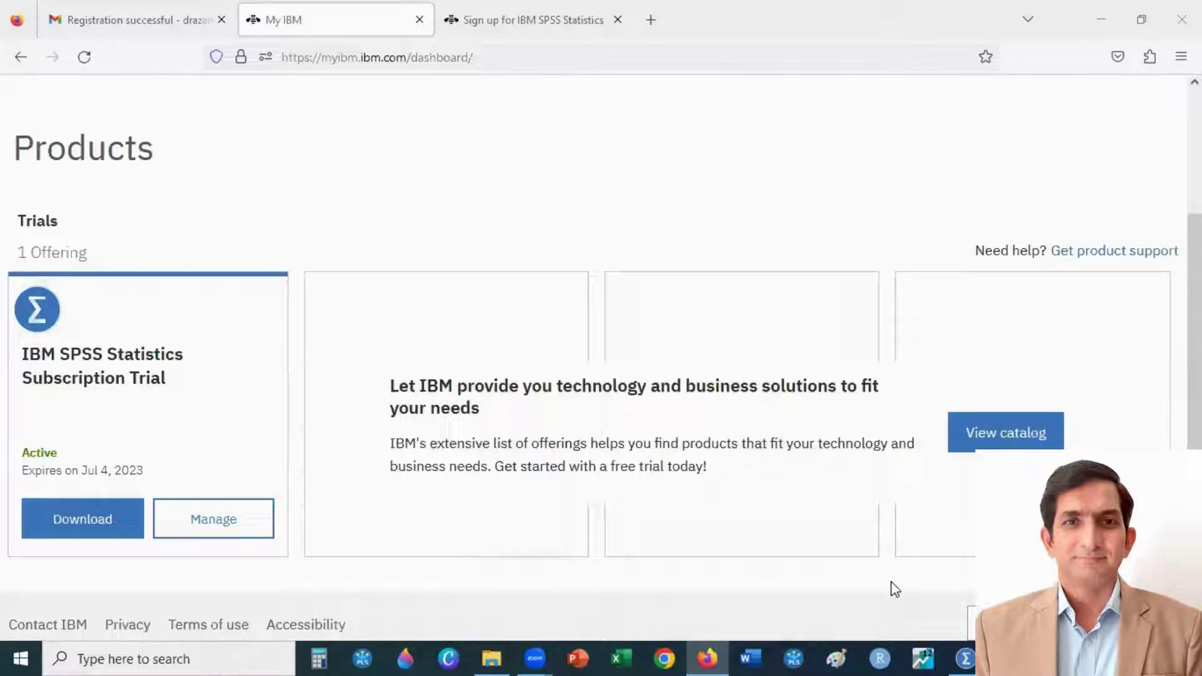
left_click(966, 658)
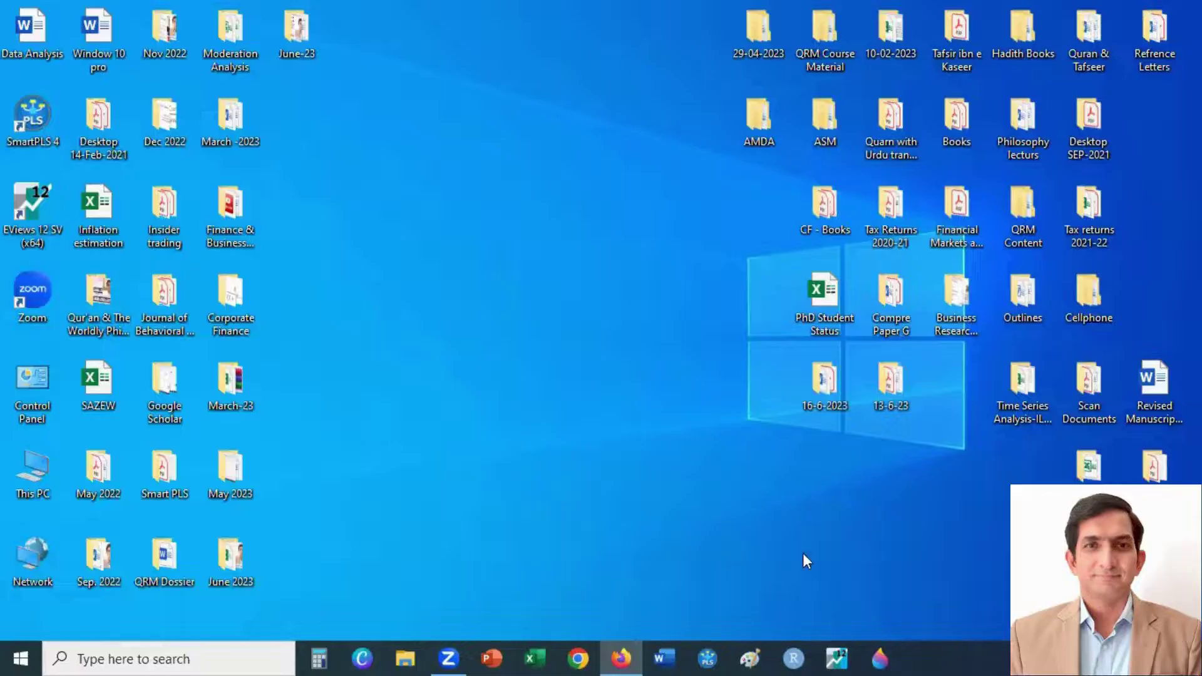
Search Google for 'ibm amos' and open the IBM SPSS Amos product page.
left_click(621, 657)
left_click(460, 330)
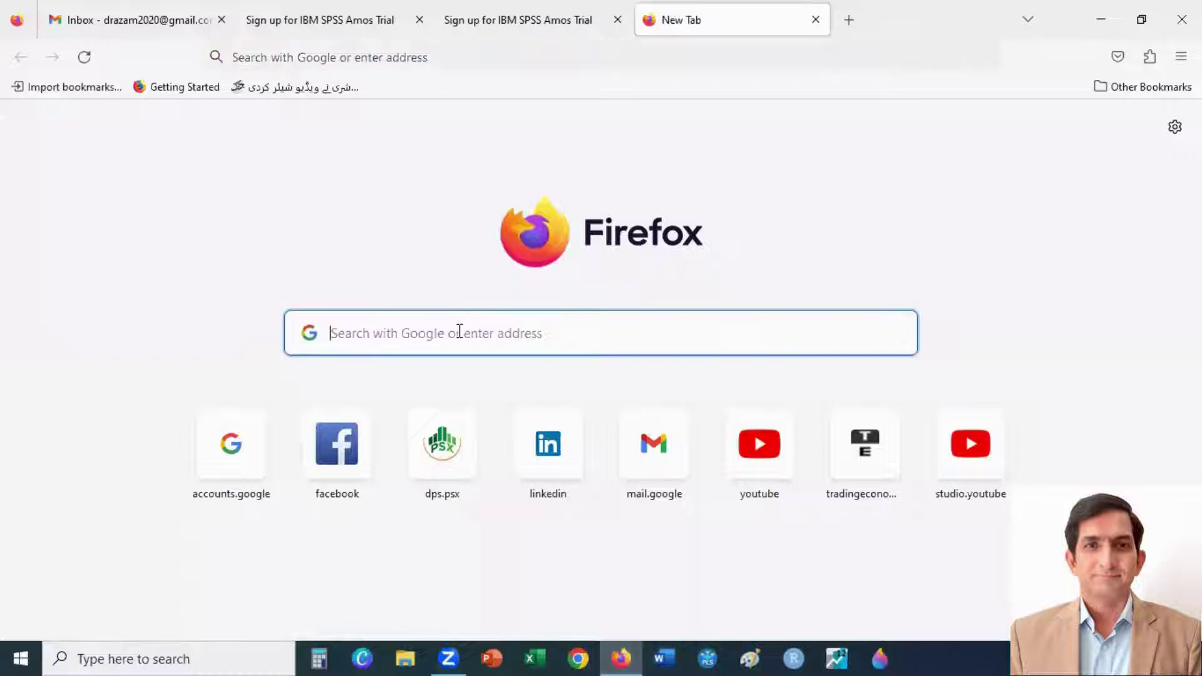
type("ibm amos")
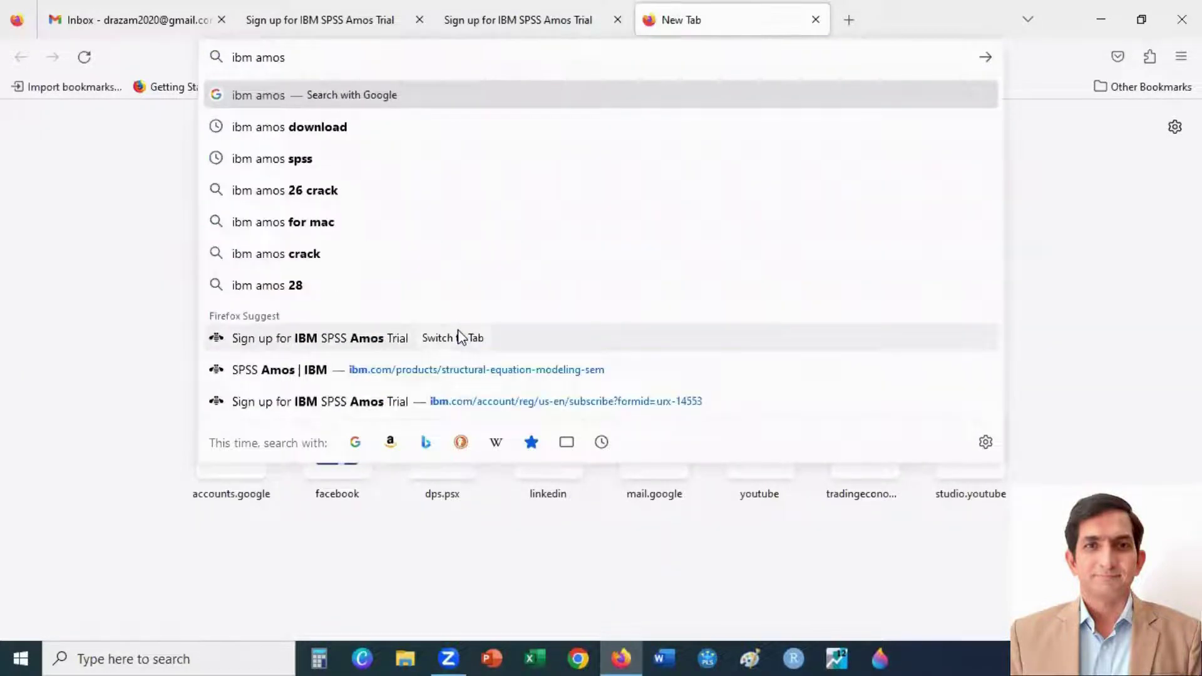
key("Return")
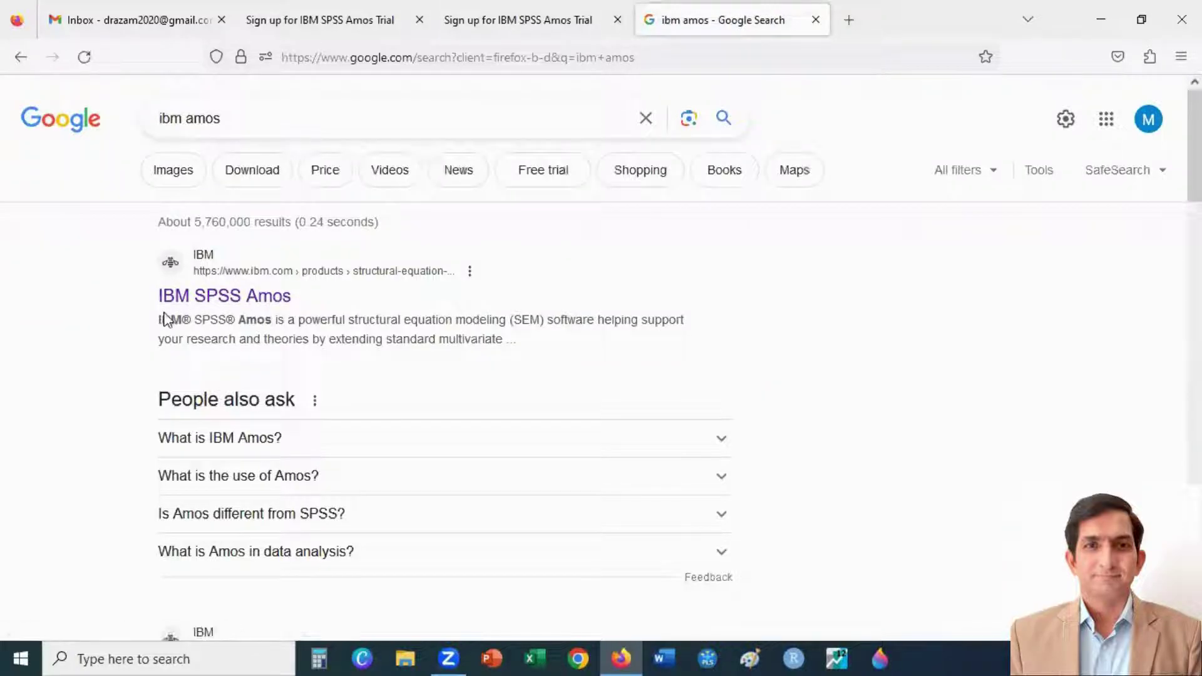
left_click(220, 298)
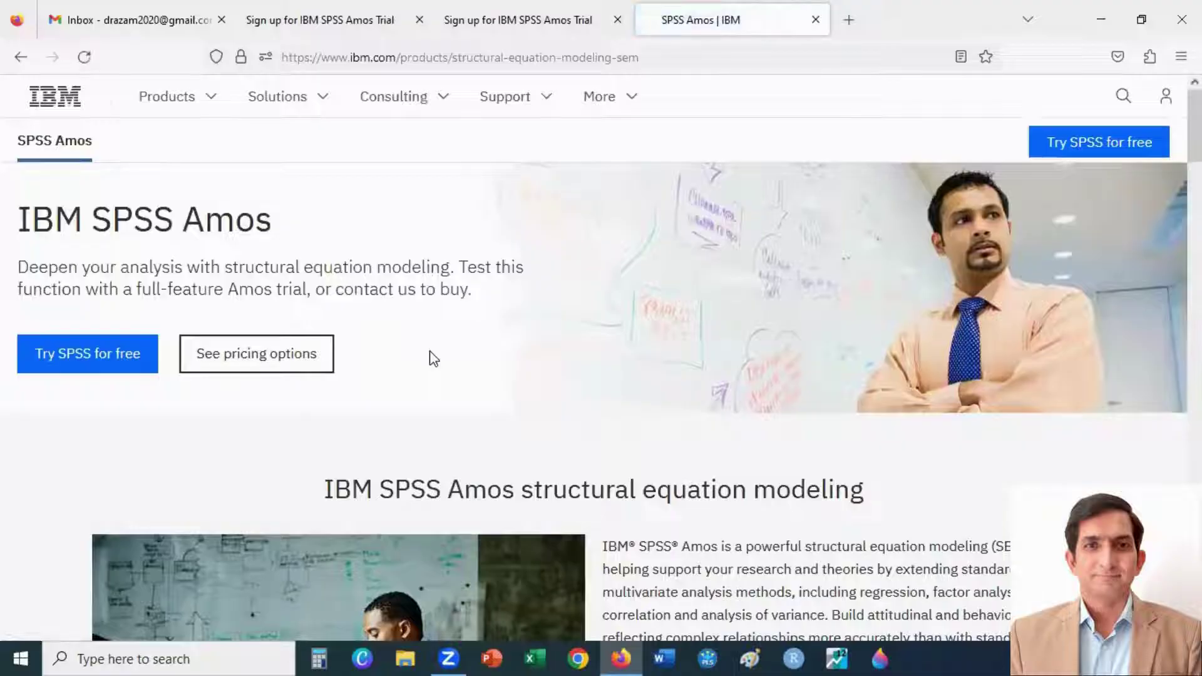
Scroll to the Free Trial table and start the IBM SPSS Amos free trial sign-up.
scroll(434, 358, "down", 15)
scroll(436, 361, "down", 7)
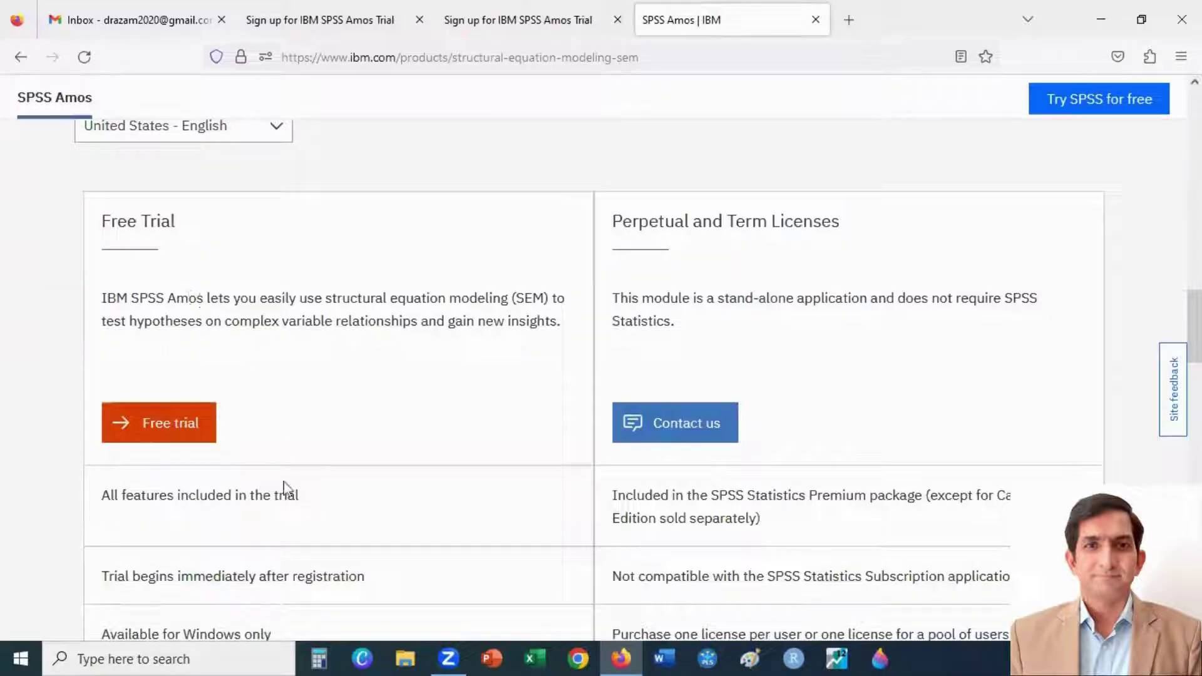
left_click(155, 428)
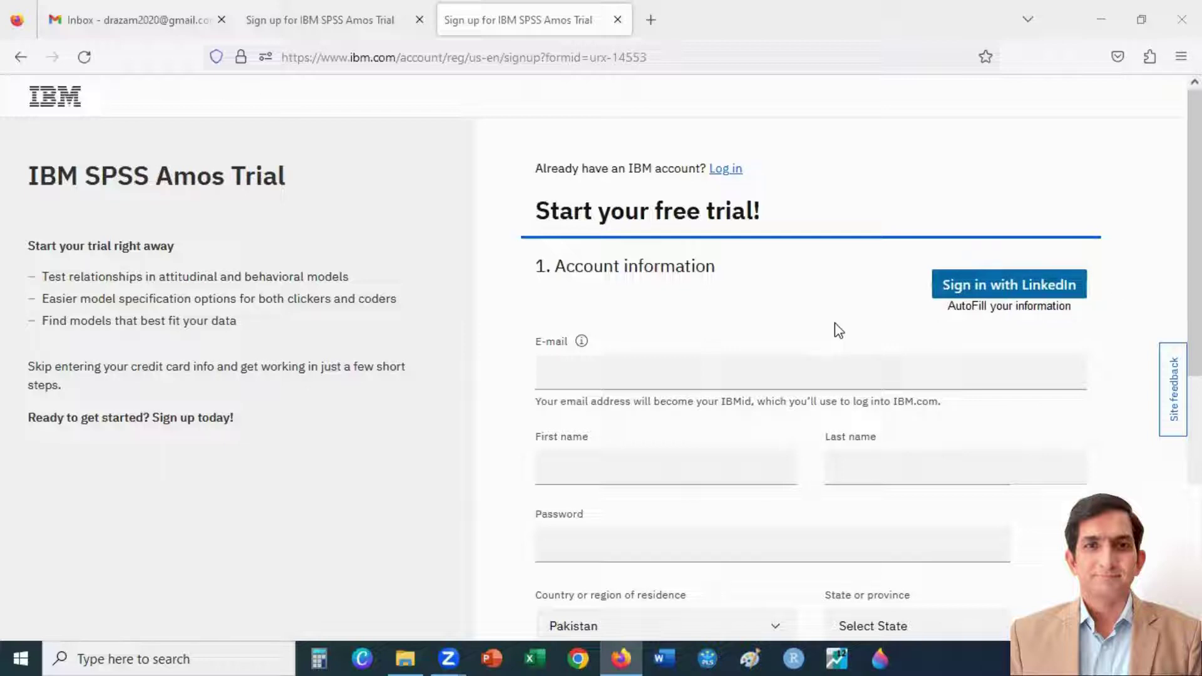
Enter the e-mail address, first name, last name and password in the account section.
left_click(577, 376)
left_click(633, 459)
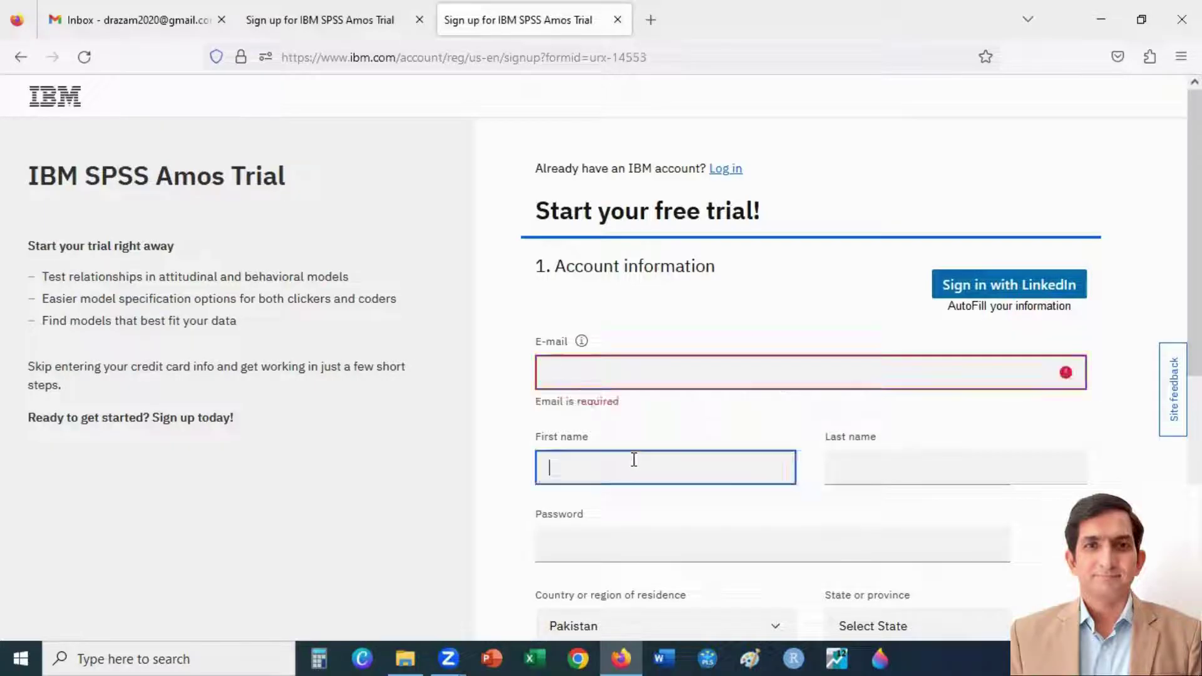
left_click(839, 471)
scroll(689, 470, "down", 1)
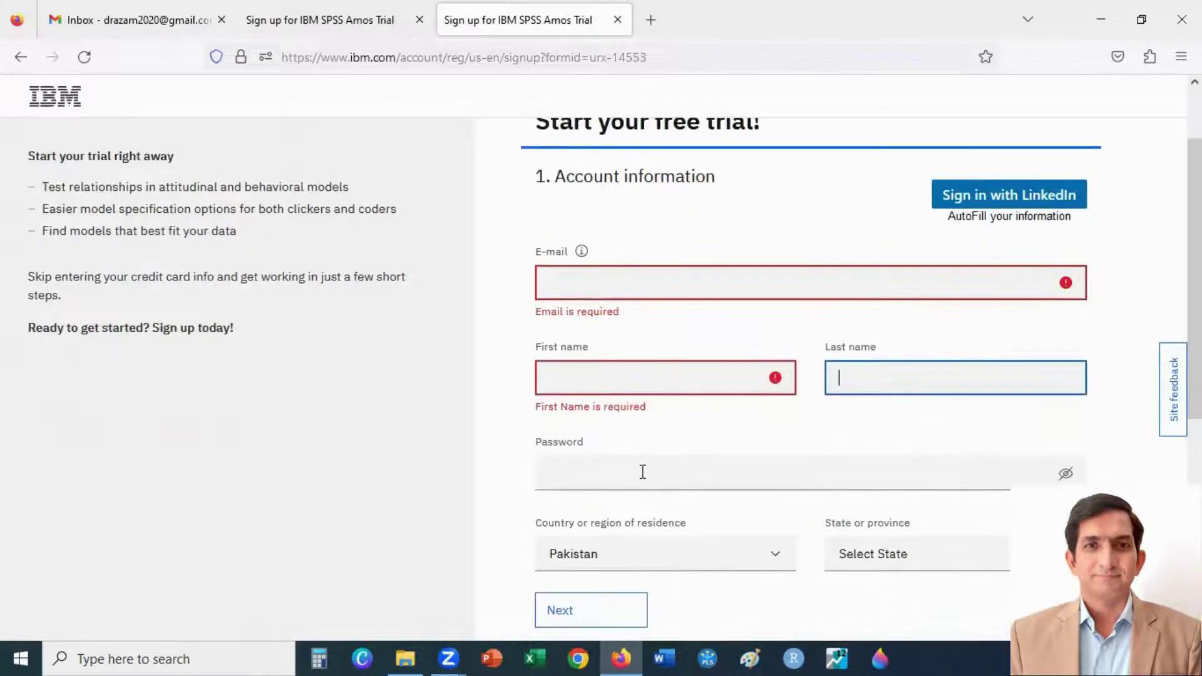
left_click(651, 474)
left_click(689, 511)
scroll(689, 569, "down", 3)
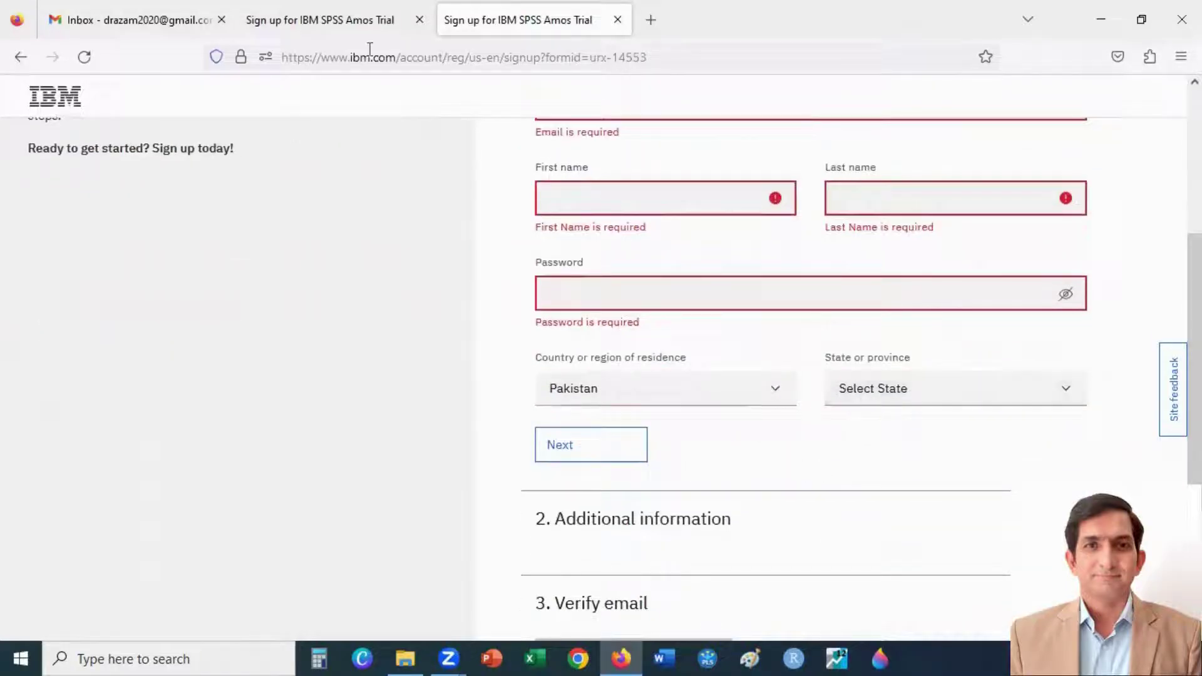
Submit the account details, then add phone, company XYZ and job title Faculty and submit.
left_click(338, 19)
scroll(814, 376, "up", 5)
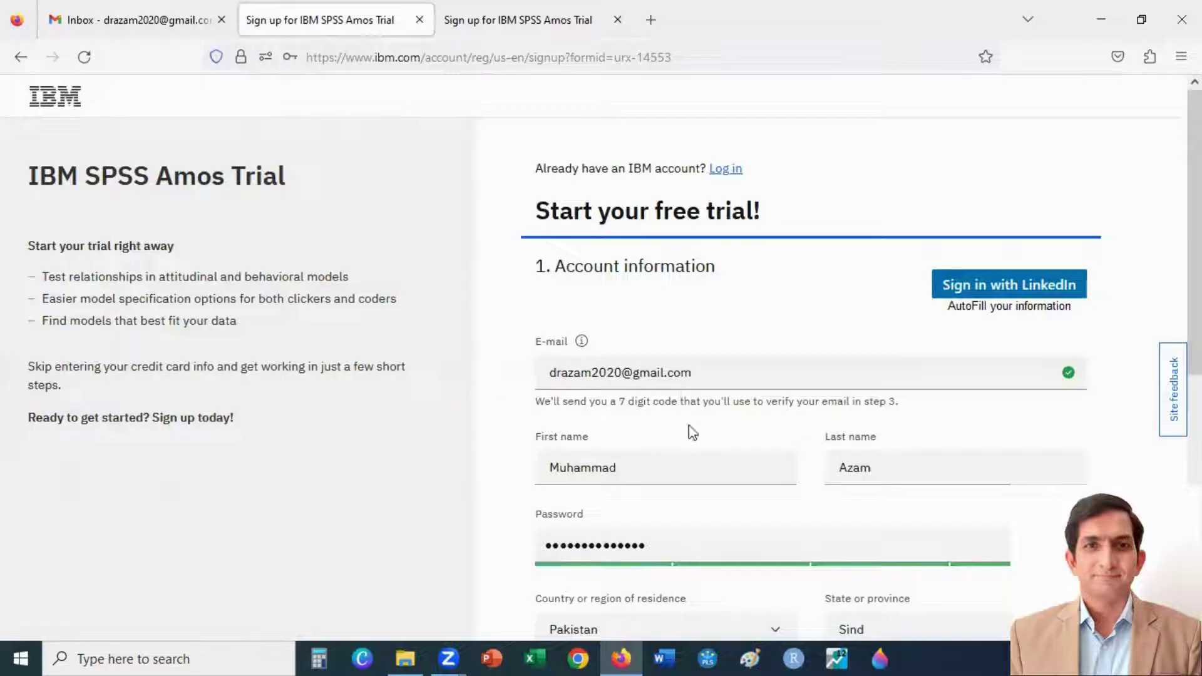
scroll(691, 432, "down", 2)
scroll(945, 383, "down", 3)
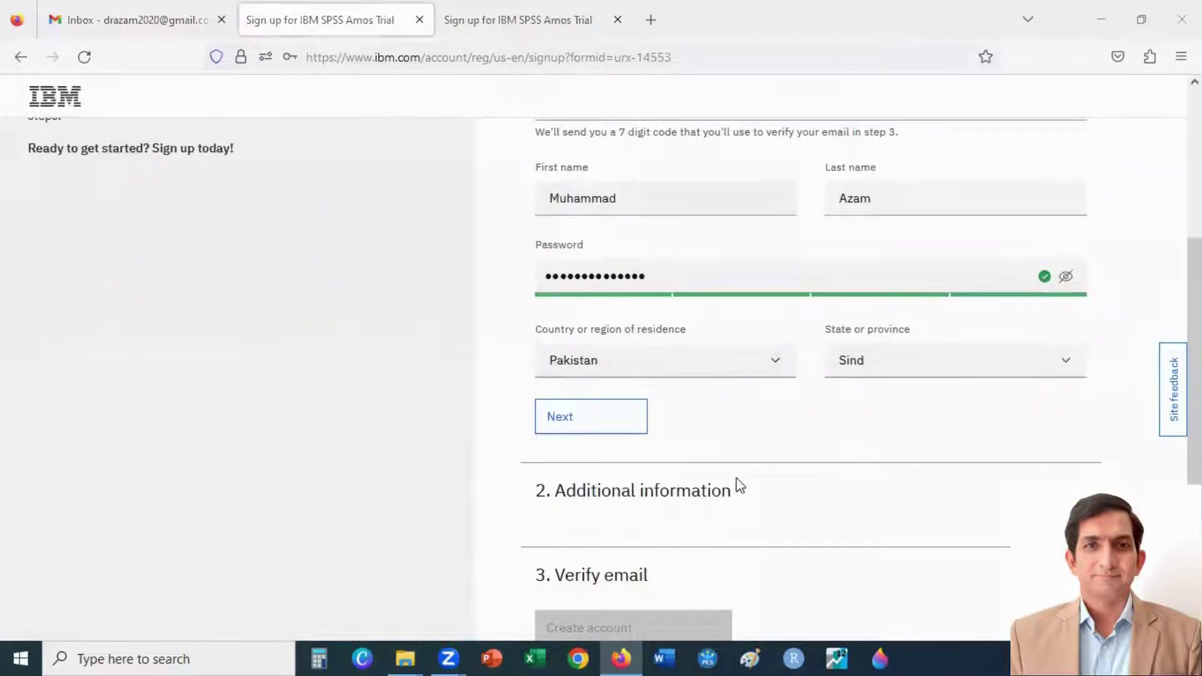
left_click(612, 425)
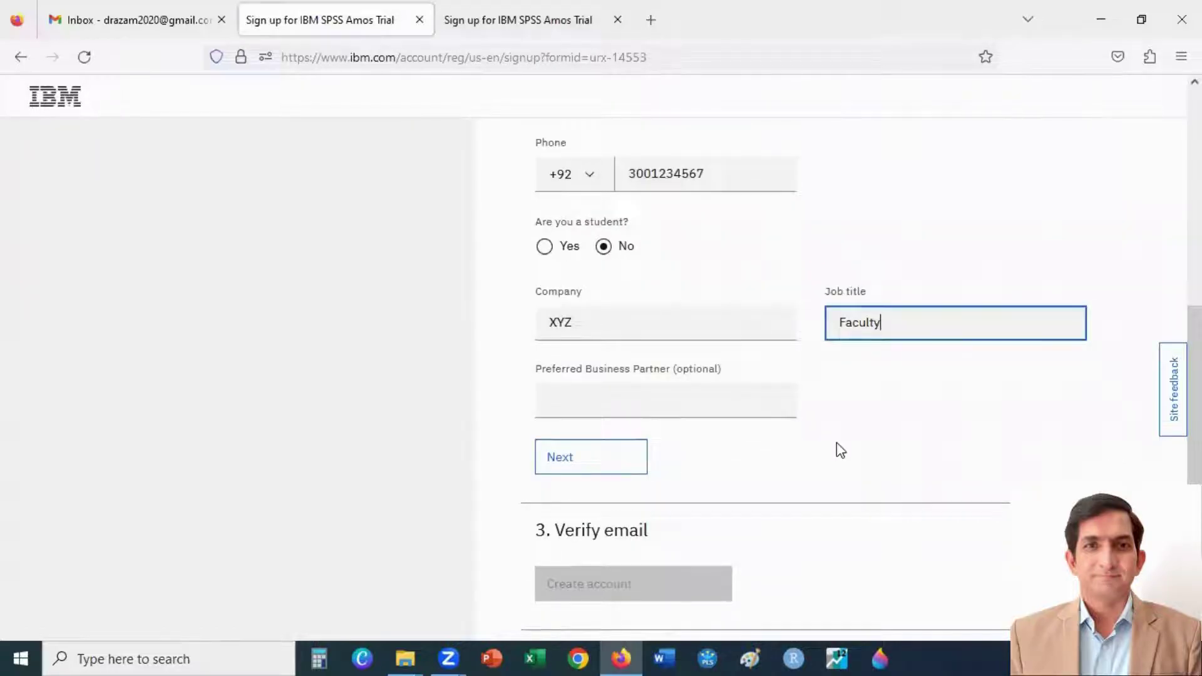
left_click(809, 454)
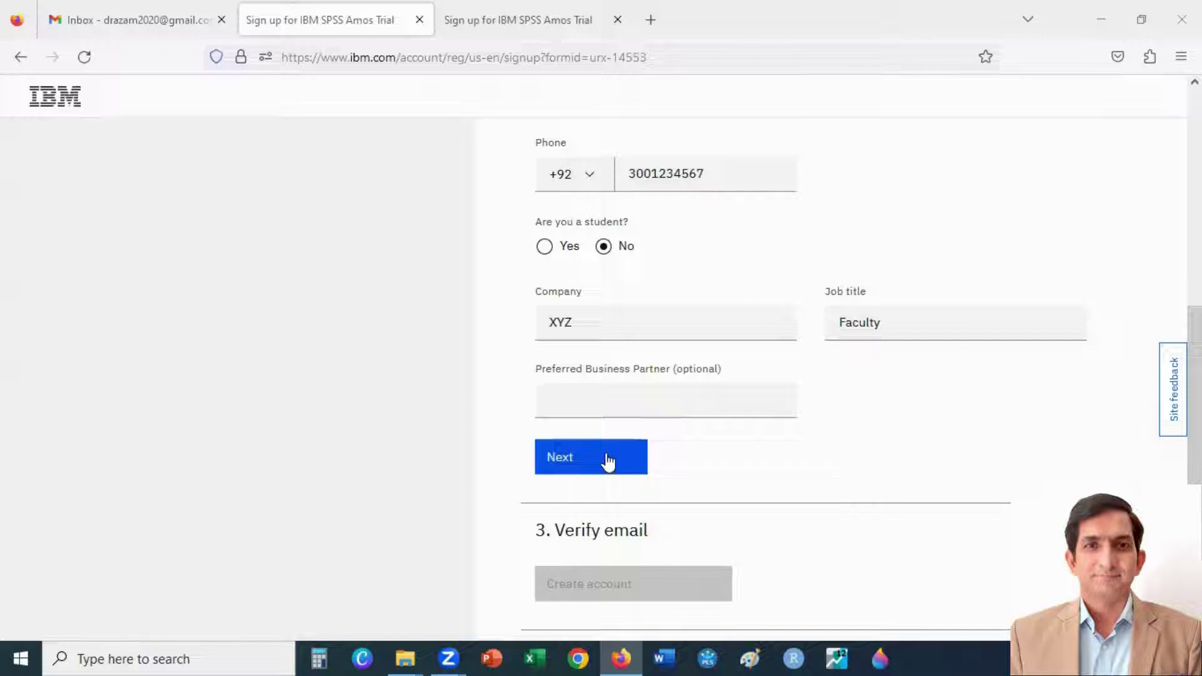
left_click(607, 461)
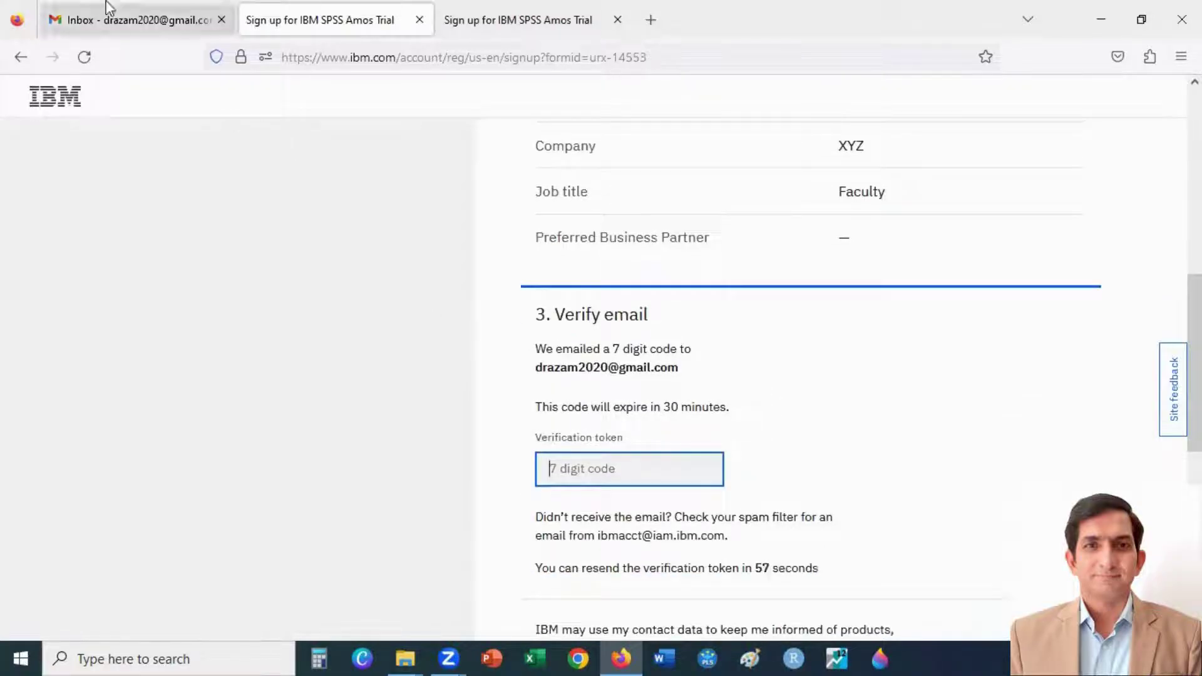
Copy the 7-digit confirmation code from IBM's New User Registration email in Gmail and return to the verification token field.
left_click(135, 19)
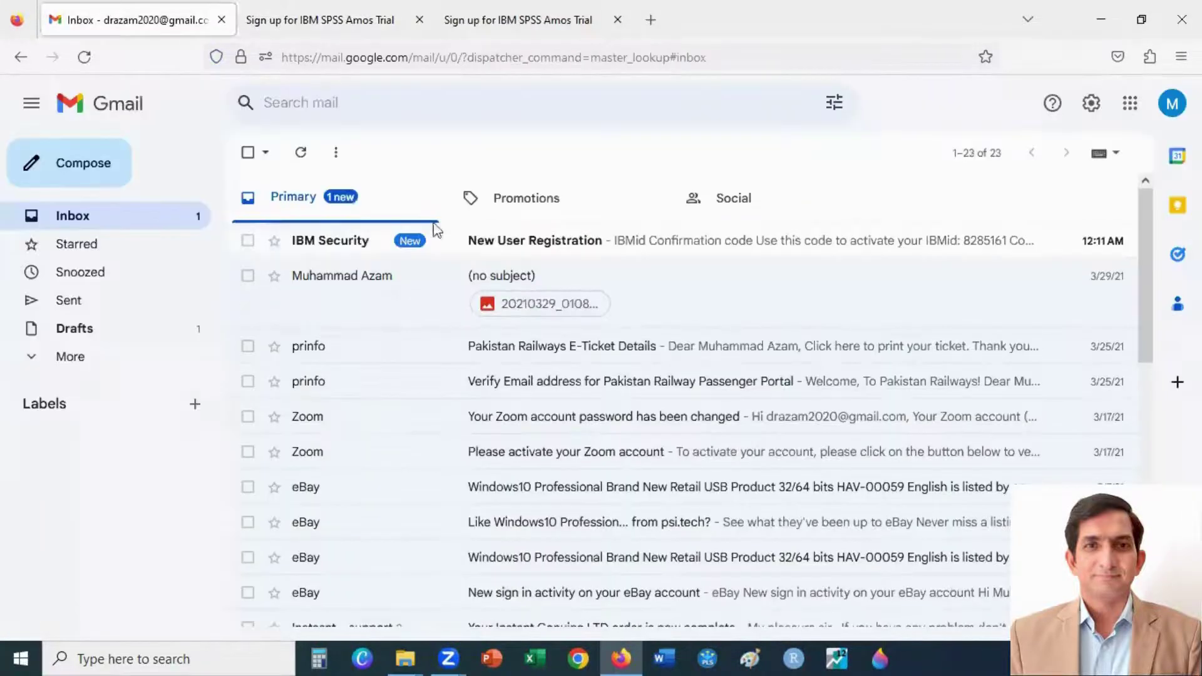
left_click(538, 246)
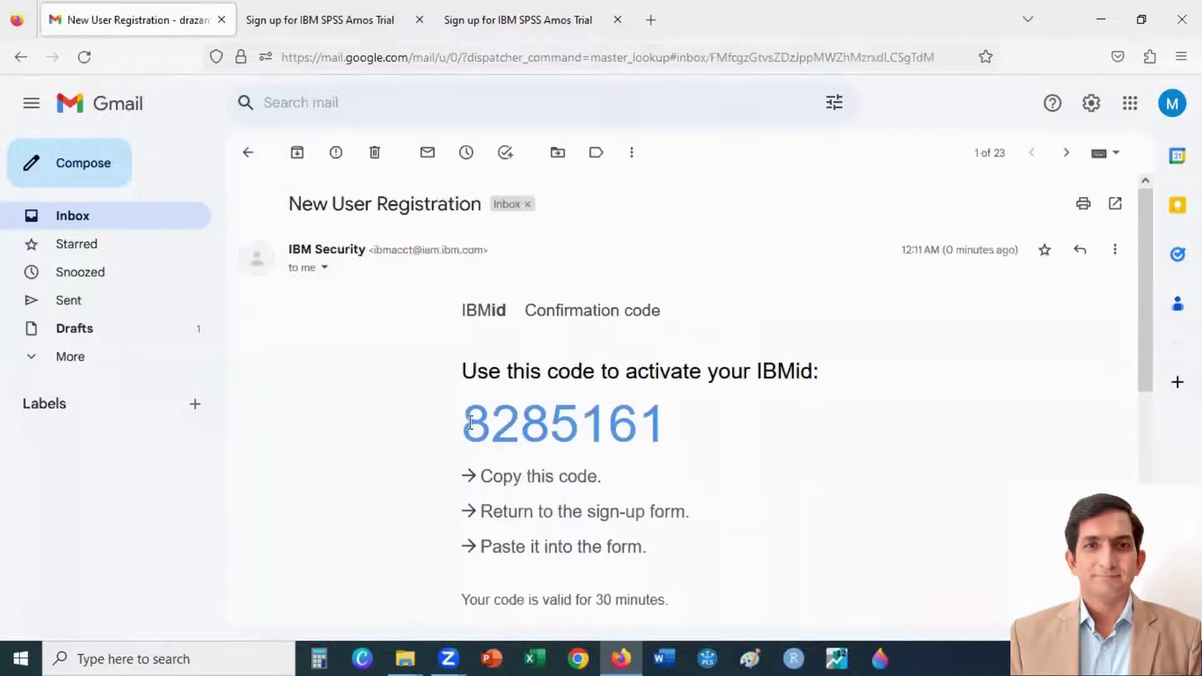
left_click_drag(468, 423, 675, 449)
key("ctrl+c")
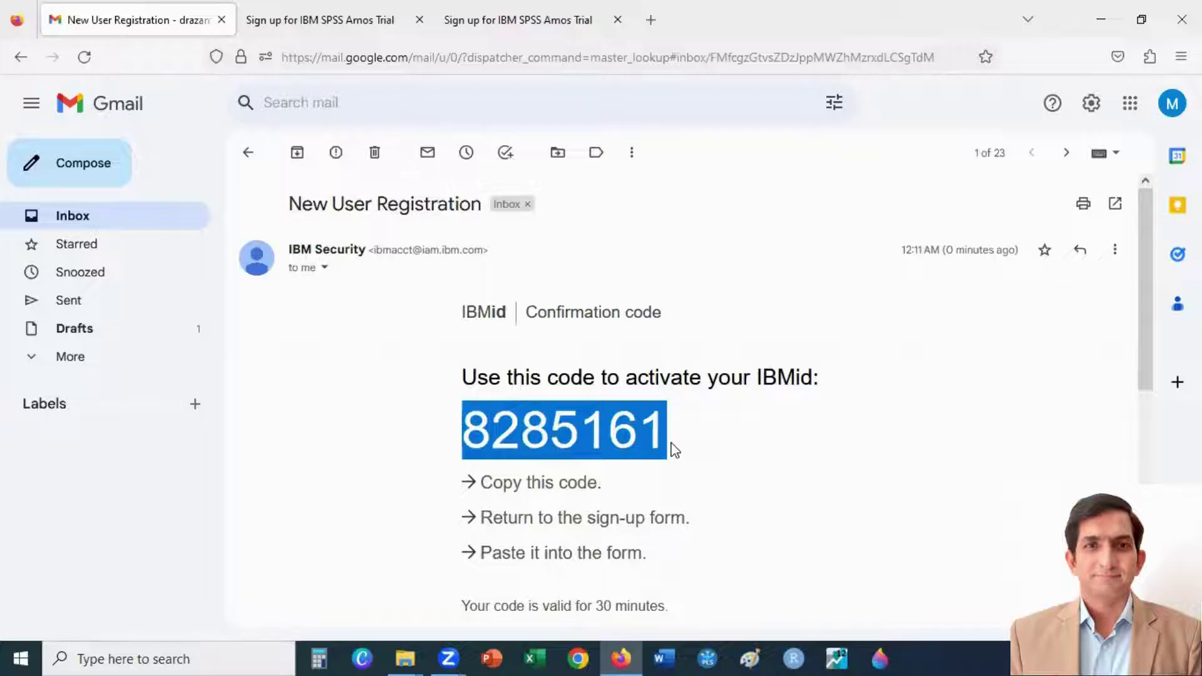
left_click(322, 3)
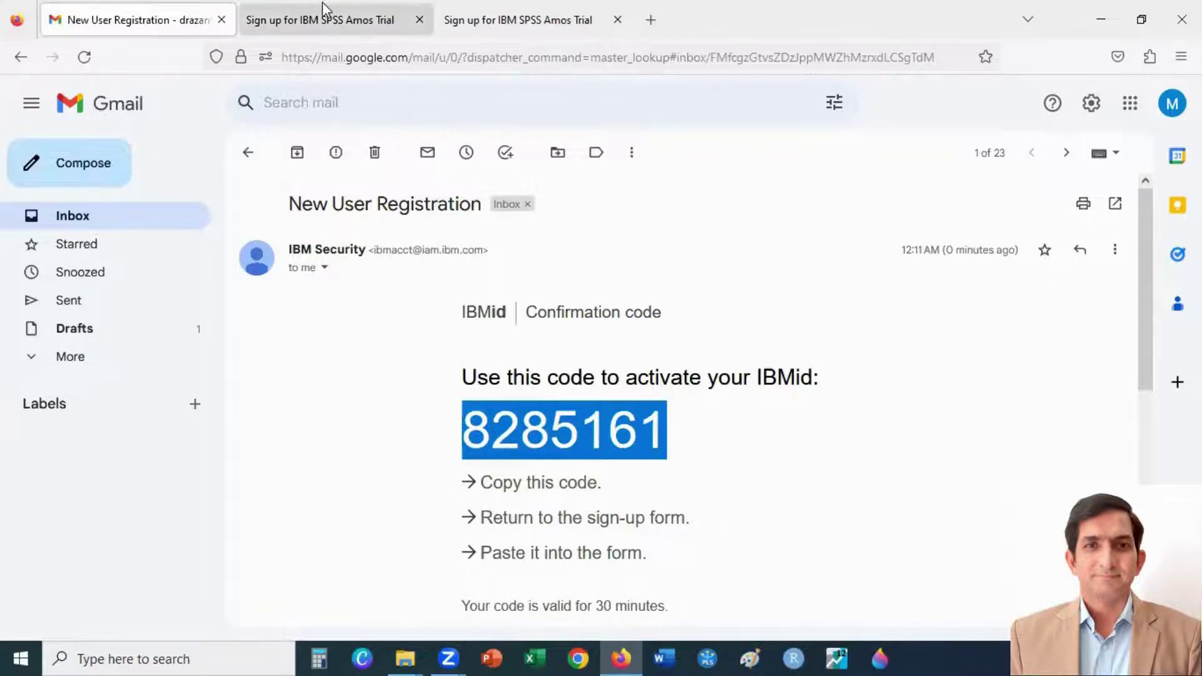
left_click(612, 469)
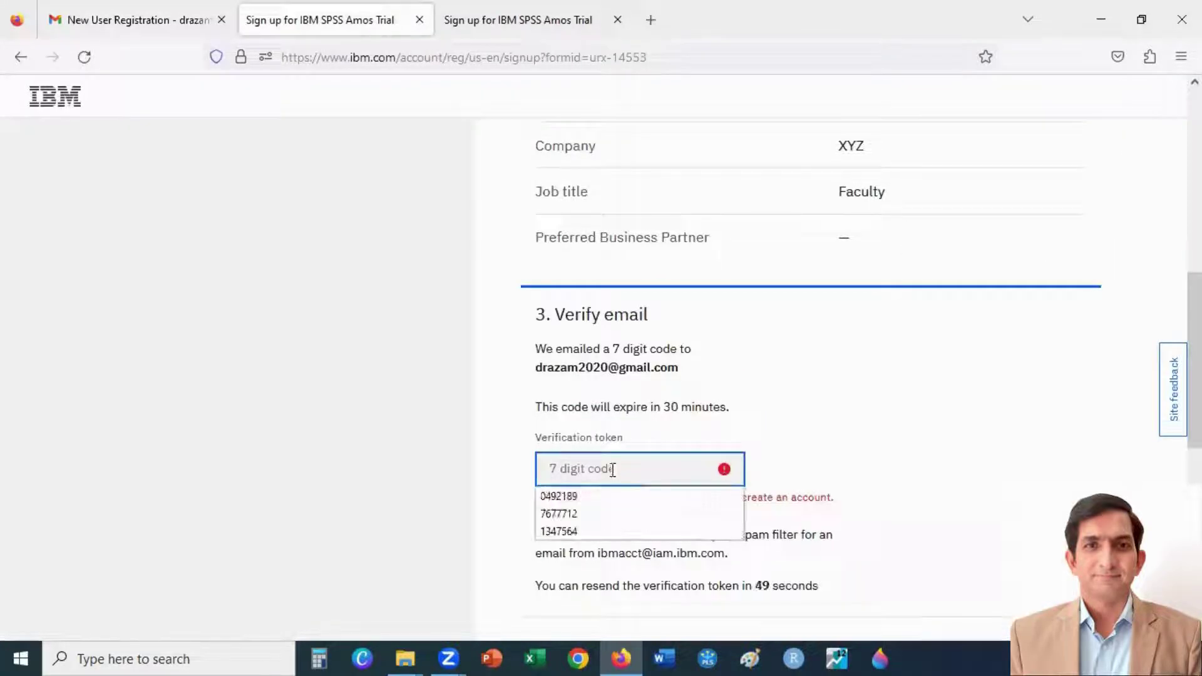
Paste the verification code and set contact preferences to email only, not telephone.
key("ctrl+v")
left_click(939, 439)
scroll(939, 440, "down", 4)
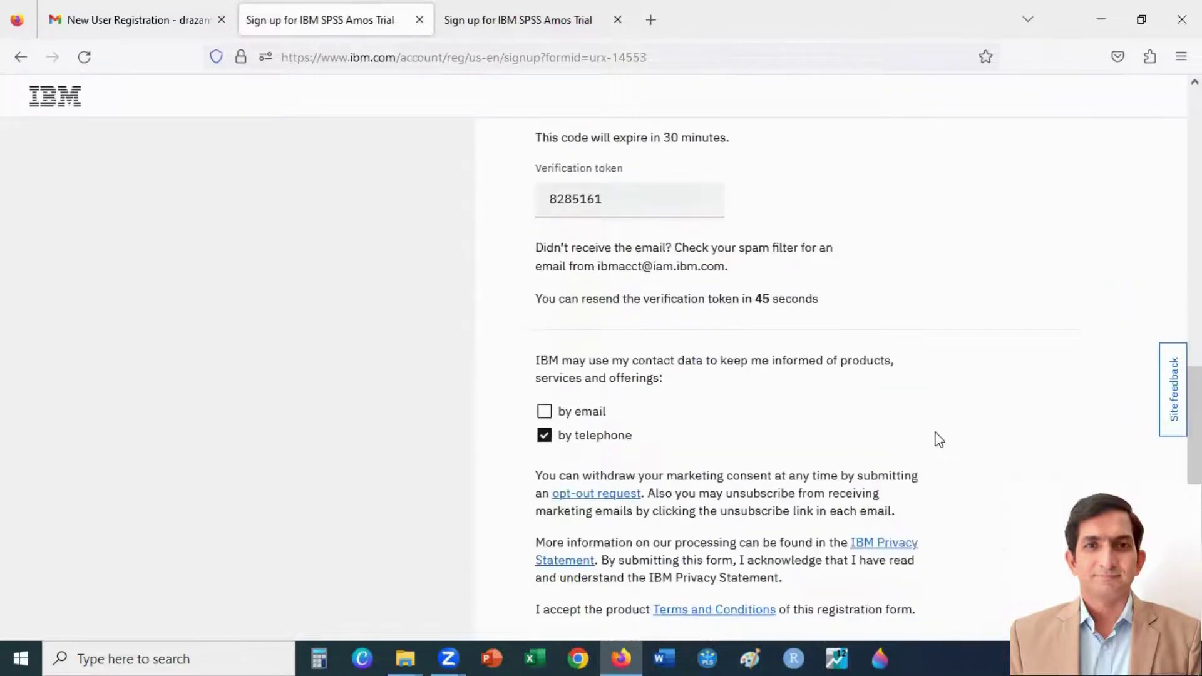
left_click(544, 413)
left_click(544, 437)
Create the IBMid account and accept its privacy notice.
scroll(807, 425, "down", 4)
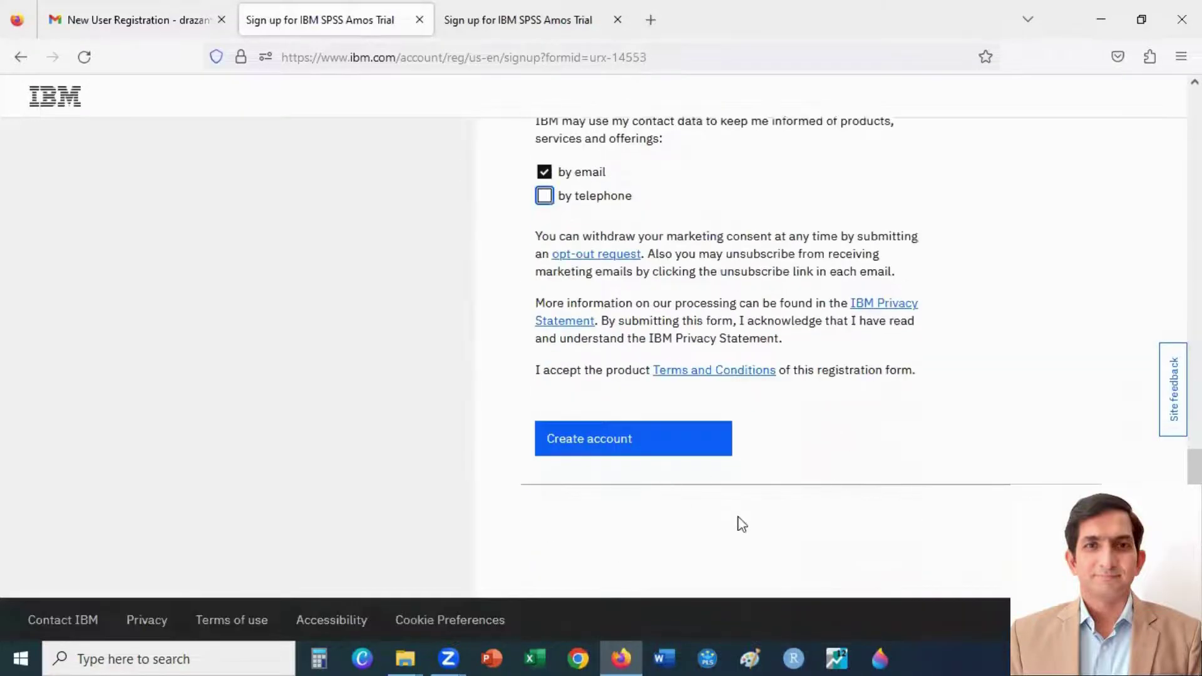
scroll(1014, 479, "up", 4)
scroll(1018, 479, "down", 4)
left_click(588, 448)
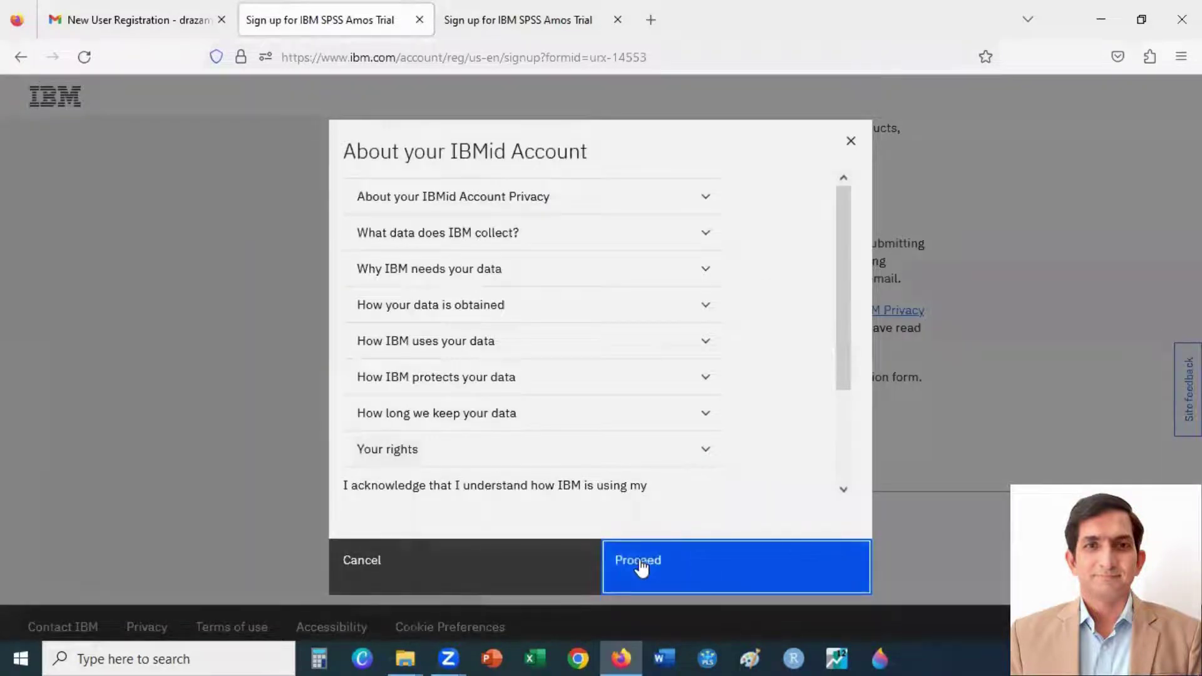
left_click(648, 565)
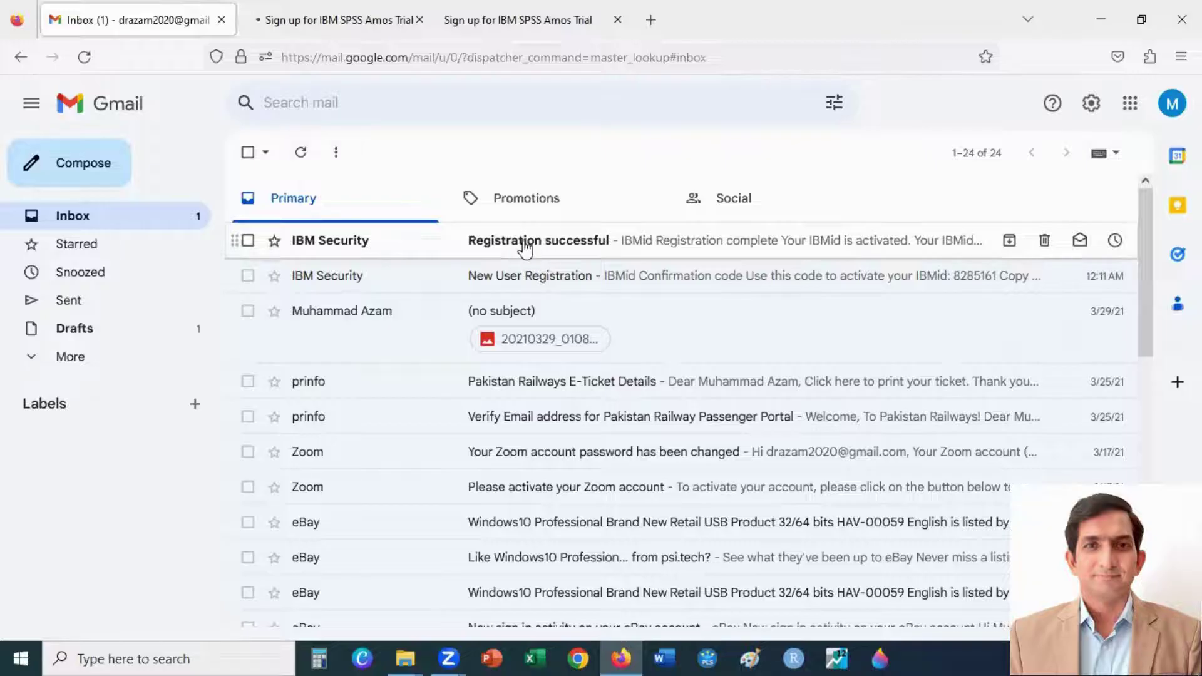
Follow the My IBM link in the 'Registration successful' activation email.
left_click(525, 246)
scroll(594, 303, "down", 2)
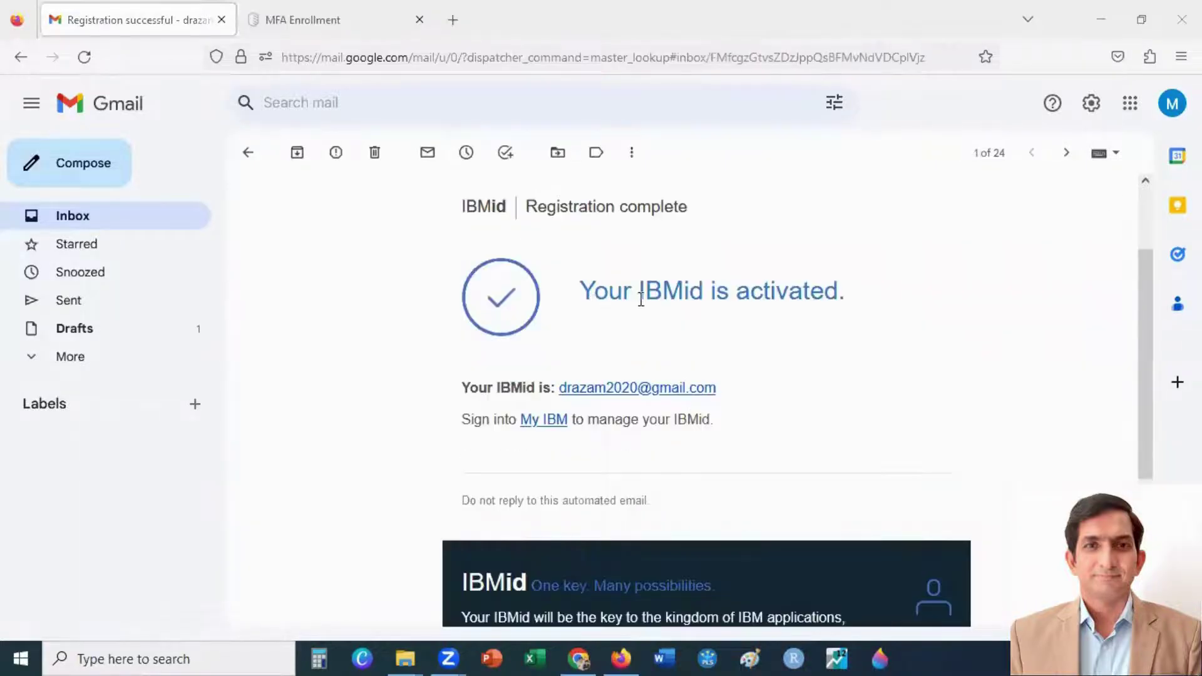
left_click(539, 424)
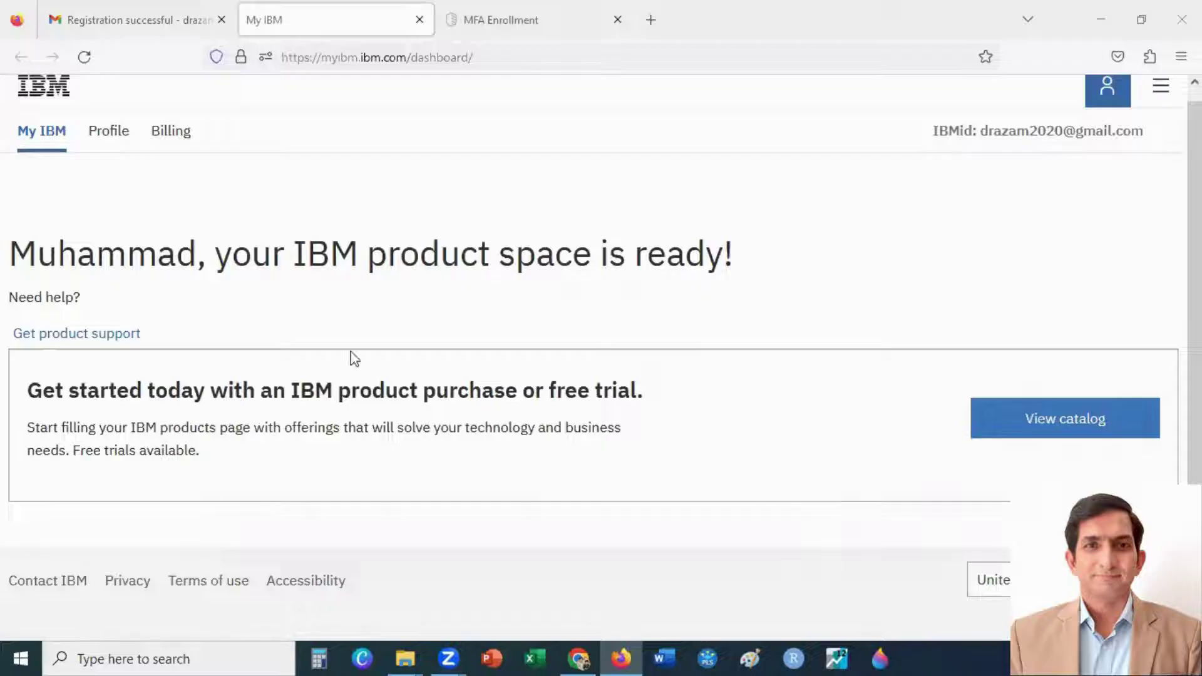
Highlight the 'product space is ready', 'IBM products' and 'free trial' text, then view the catalog.
left_click_drag(215, 254, 739, 269)
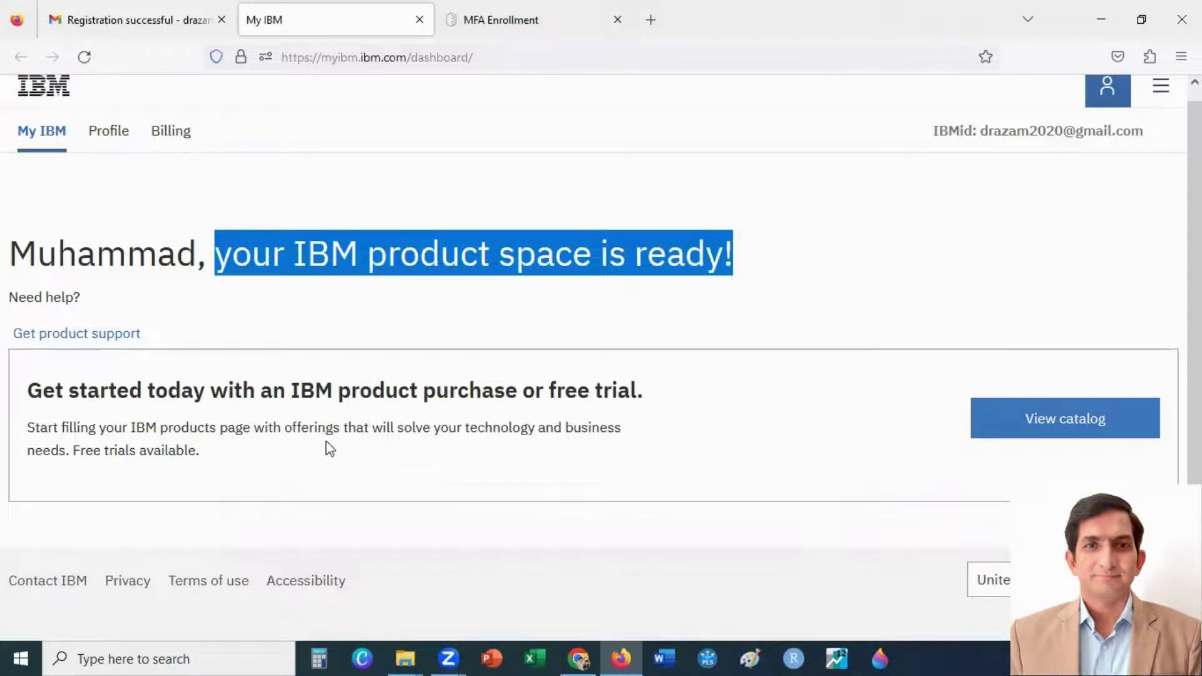
left_click_drag(292, 389, 388, 390)
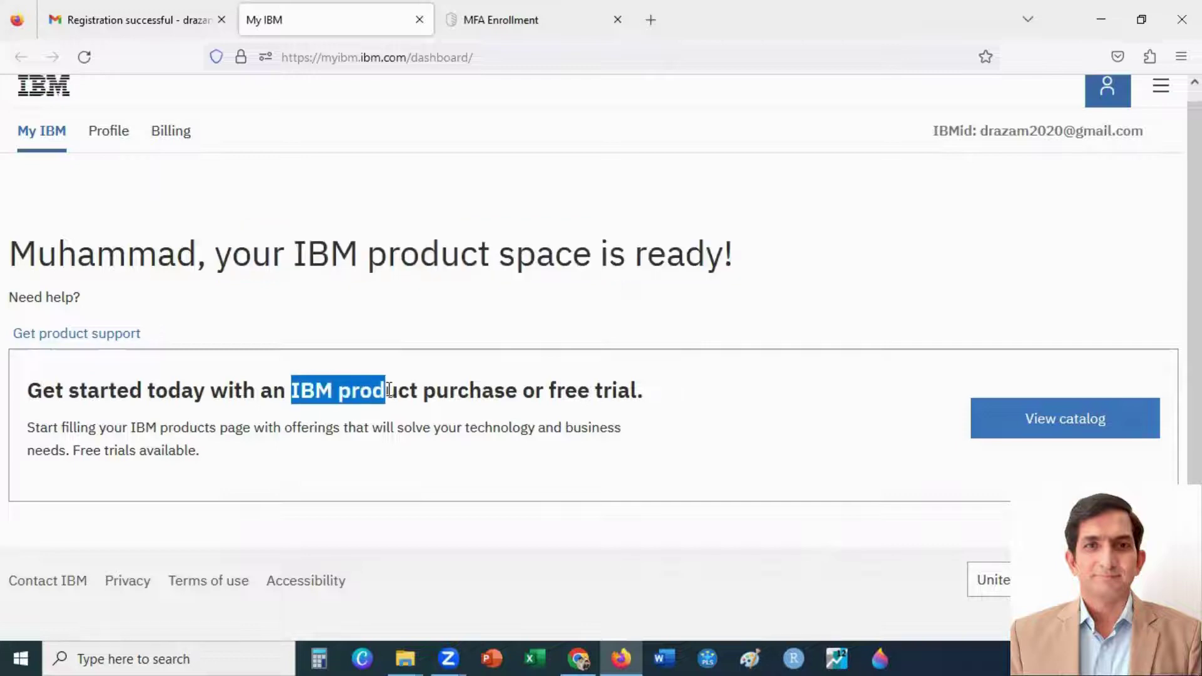
left_click_drag(551, 389, 639, 391)
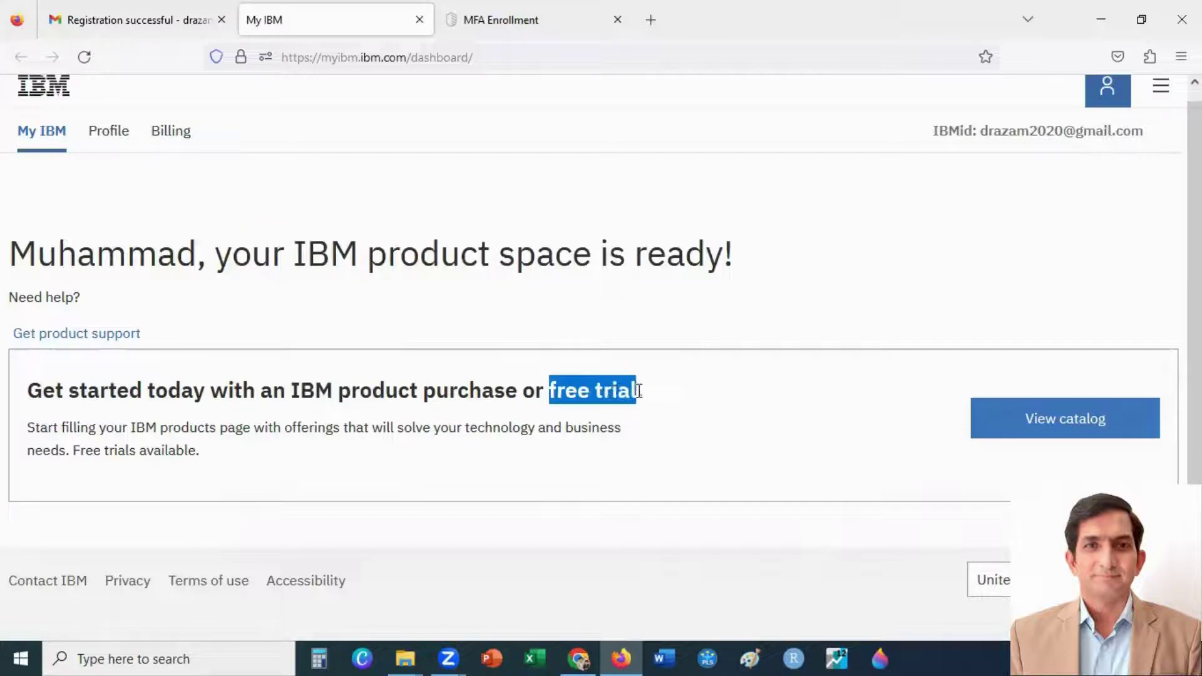
left_click(1055, 423)
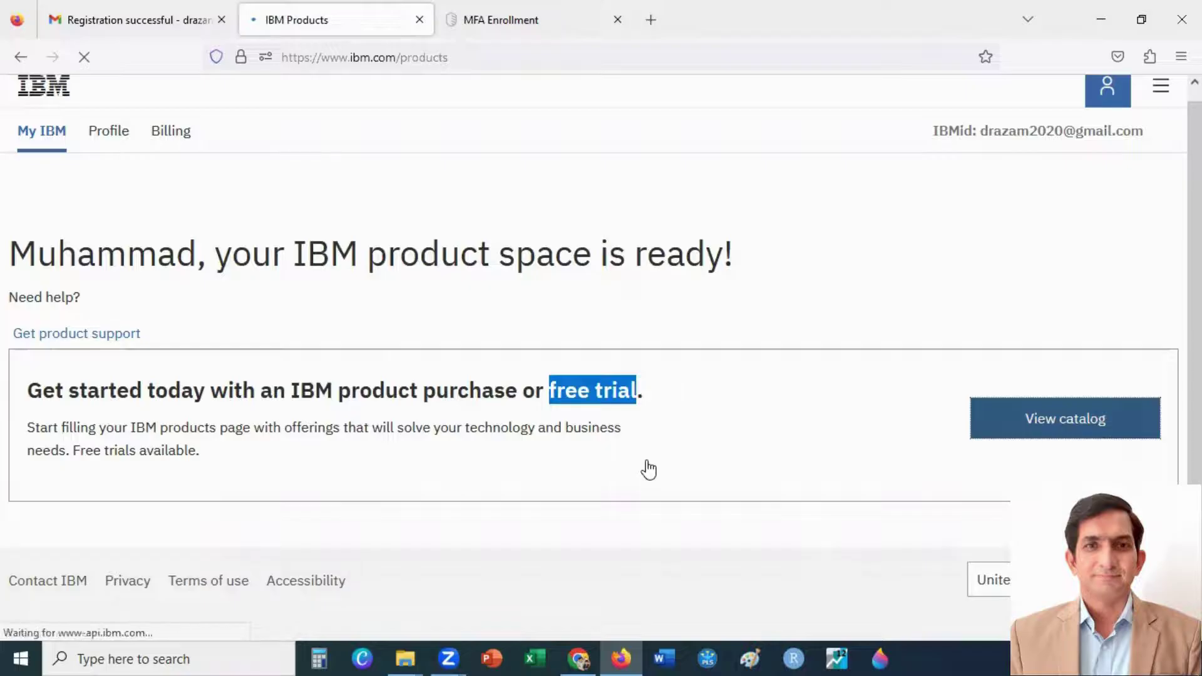
Search products by name for 'am' and pick the IBM SPSS Amos suggestion.
scroll(691, 416, "down", 1)
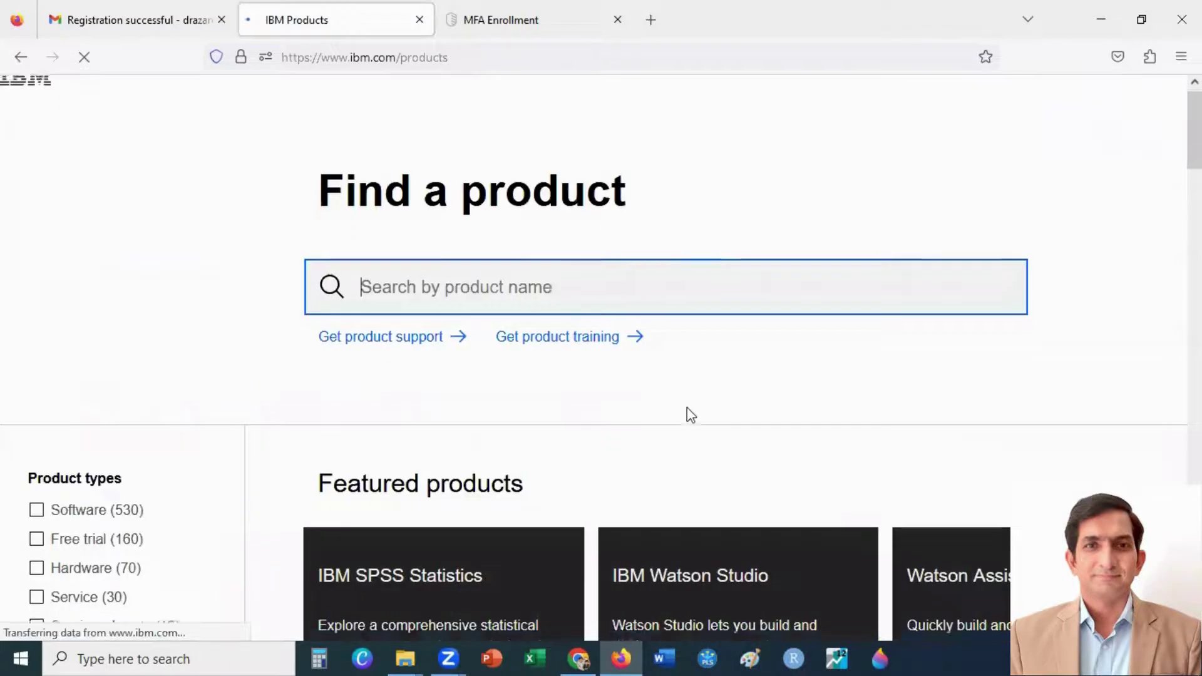
scroll(691, 416, "down", 3)
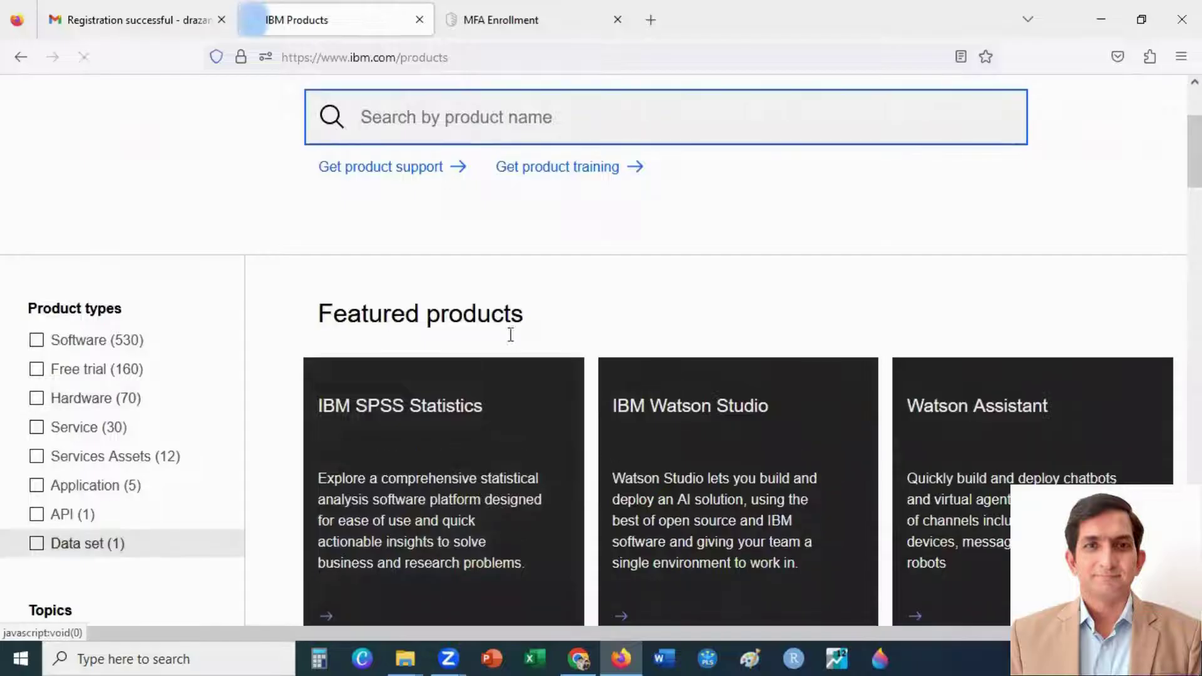
scroll(511, 335, "up", 3)
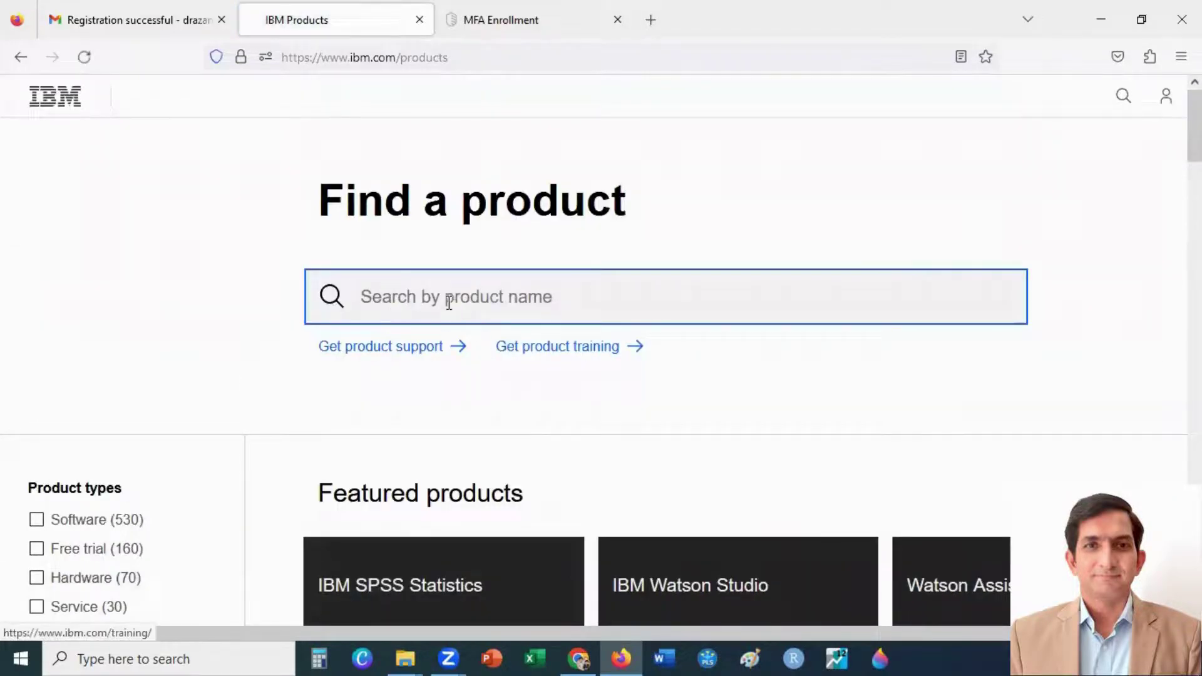
left_click(419, 301)
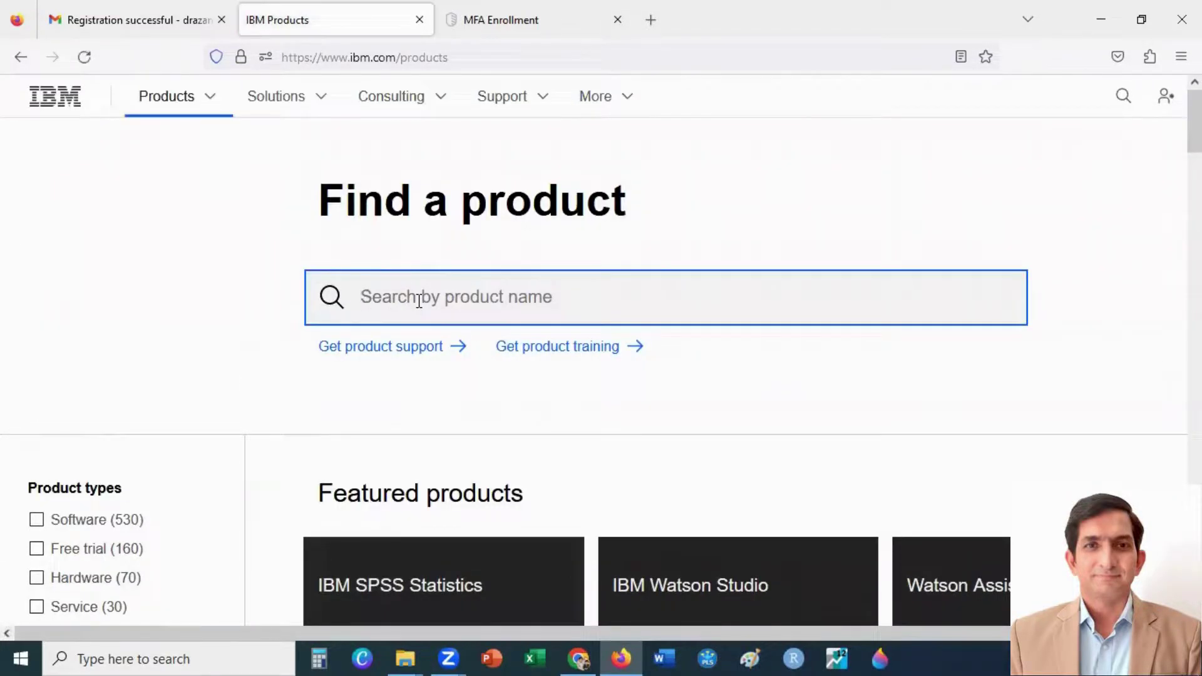
type("amos")
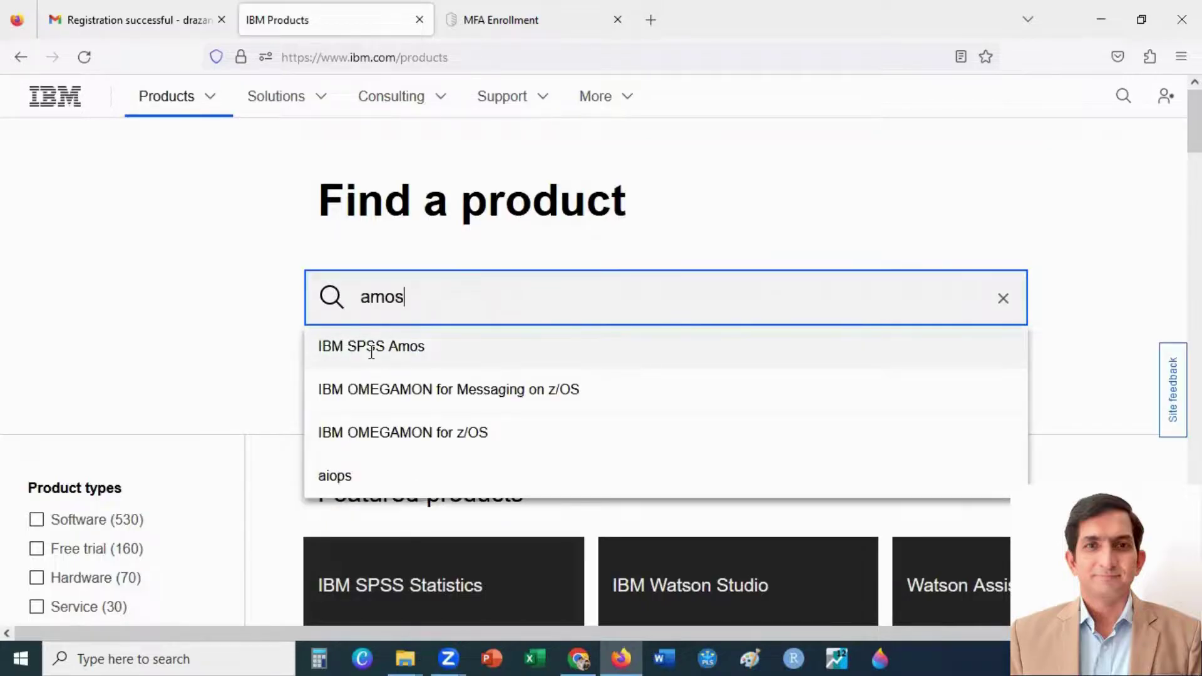
left_click(387, 345)
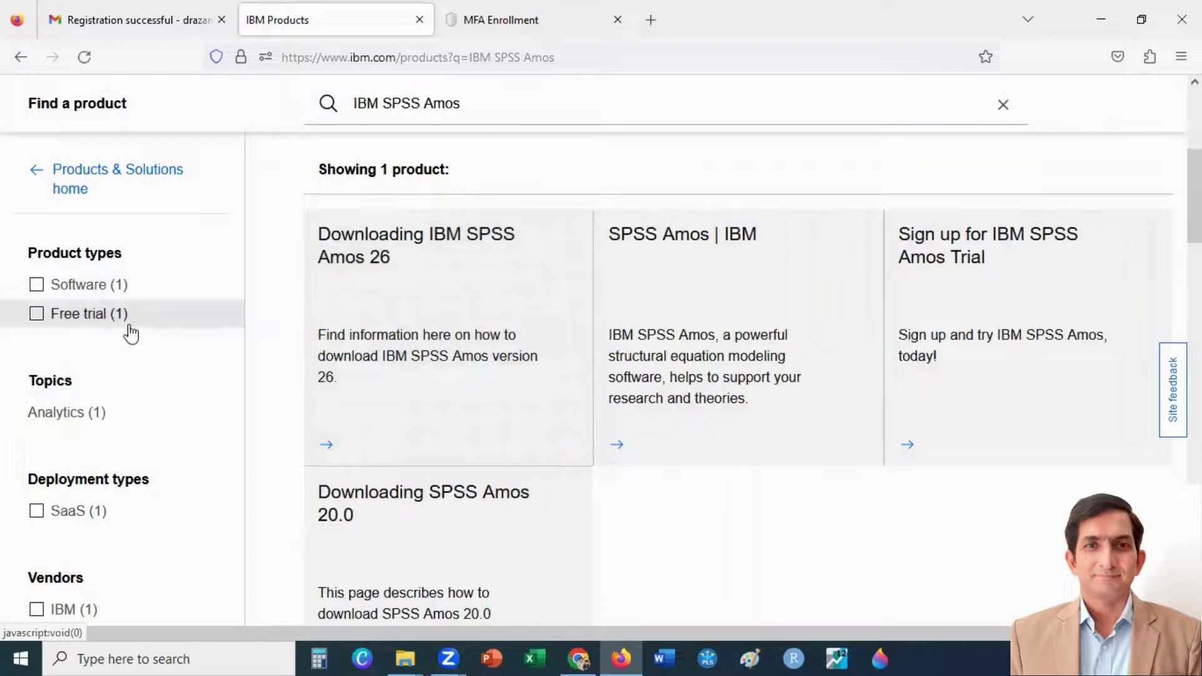
Filter the results to the Free trial product type and scroll to the IBM SPSS Amos card.
left_click(37, 314)
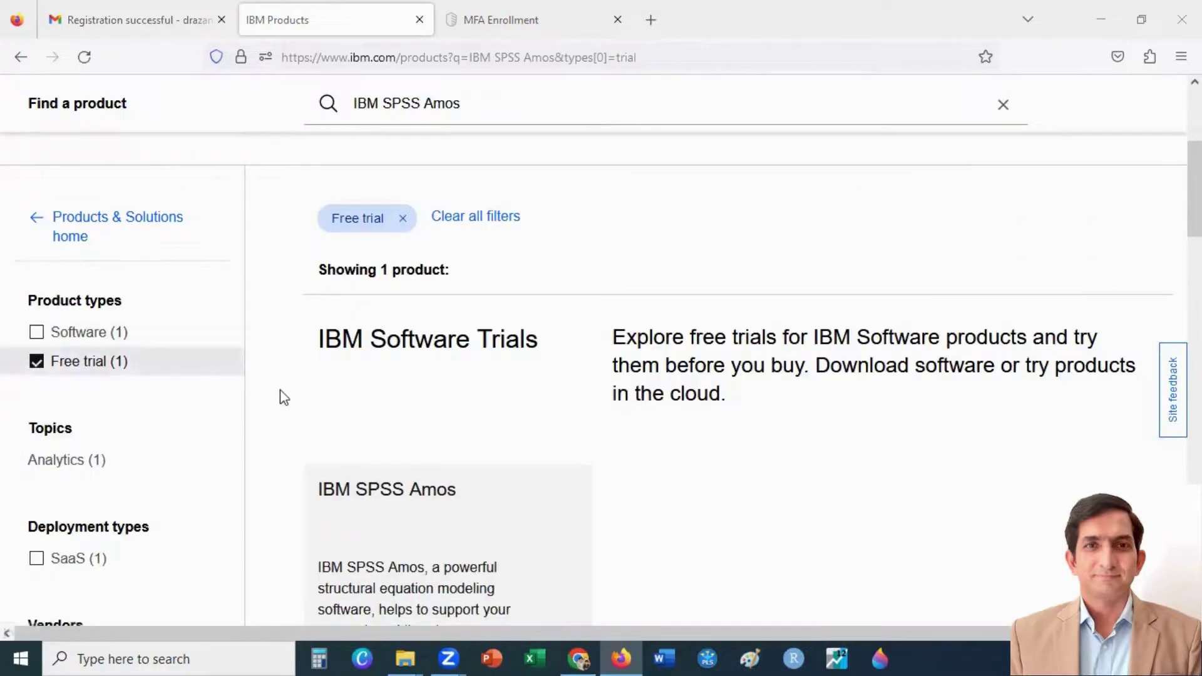
scroll(317, 416, "down", 1)
scroll(318, 417, "down", 1)
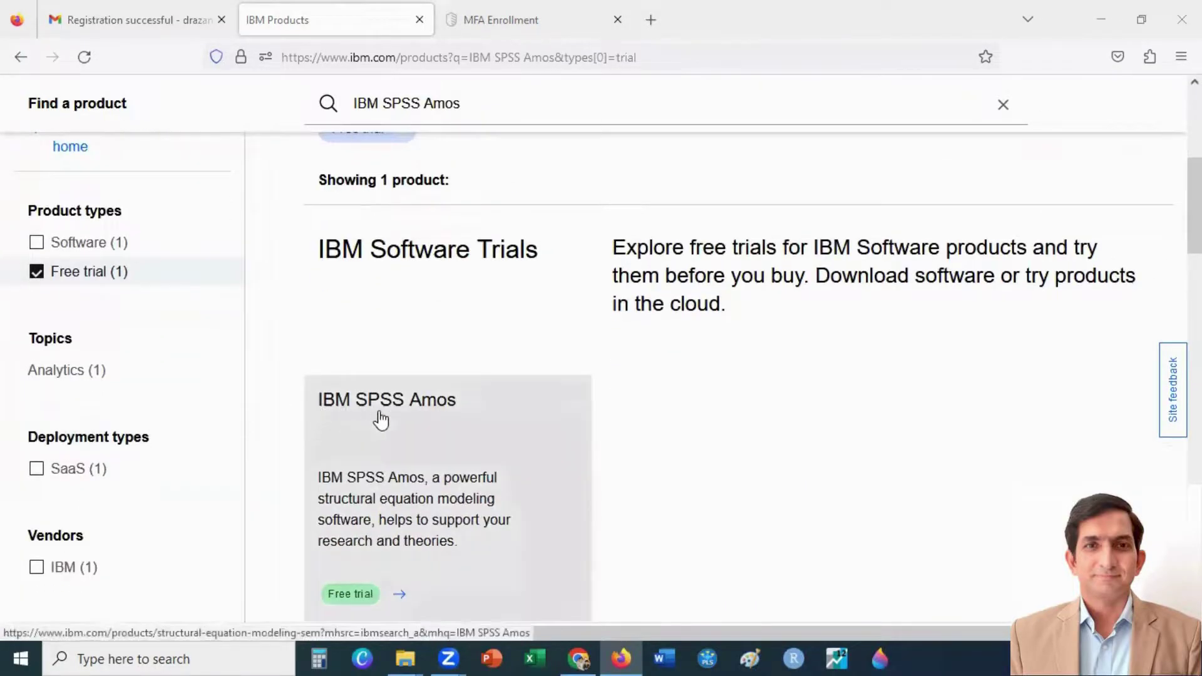
scroll(442, 421, "down", 3)
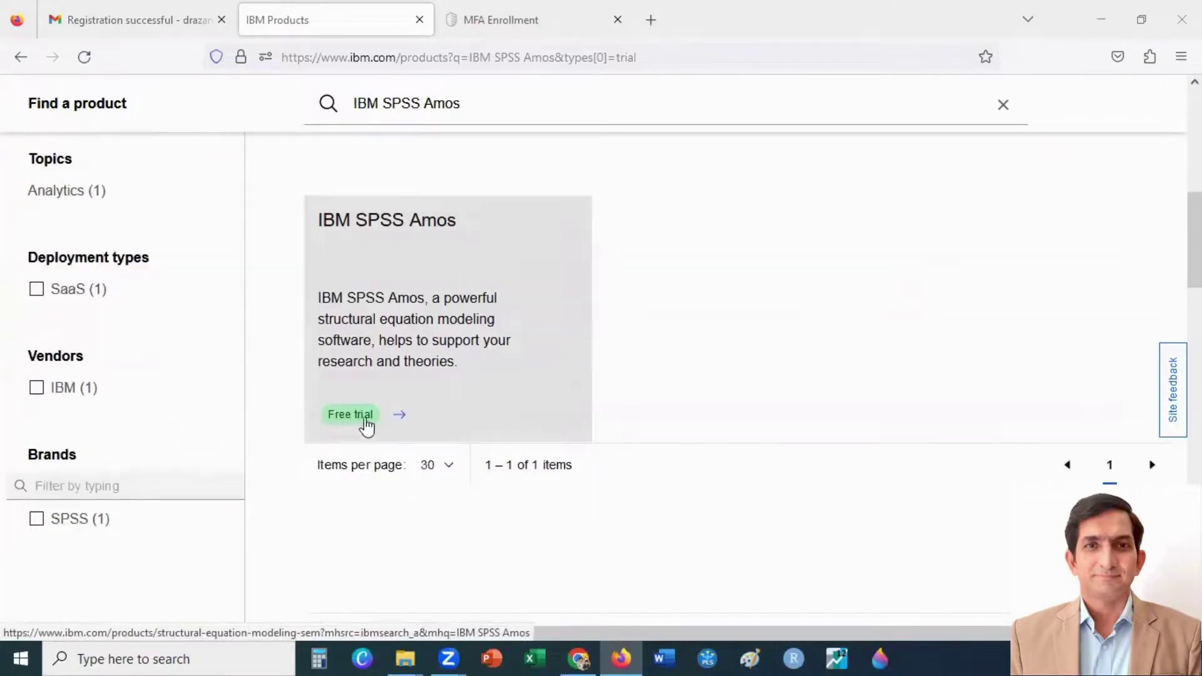